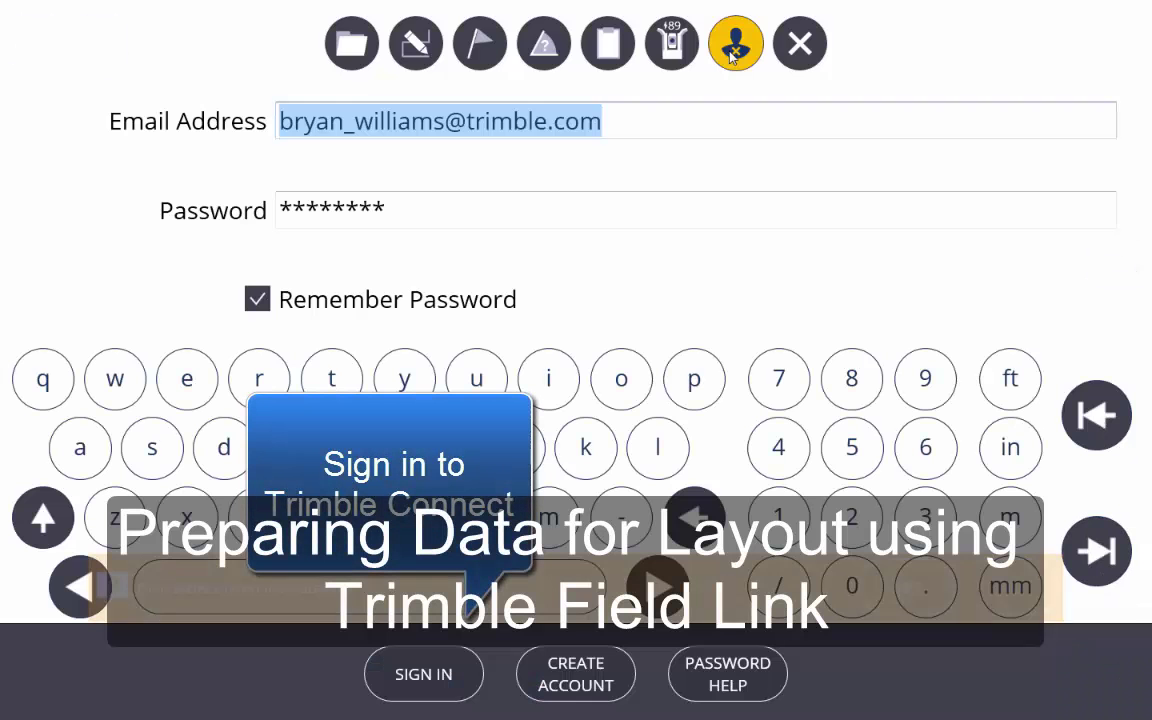
Sign in to Trimble Connect with the saved email and password
{"action": "left_click", "coordinate": [463, 689]}
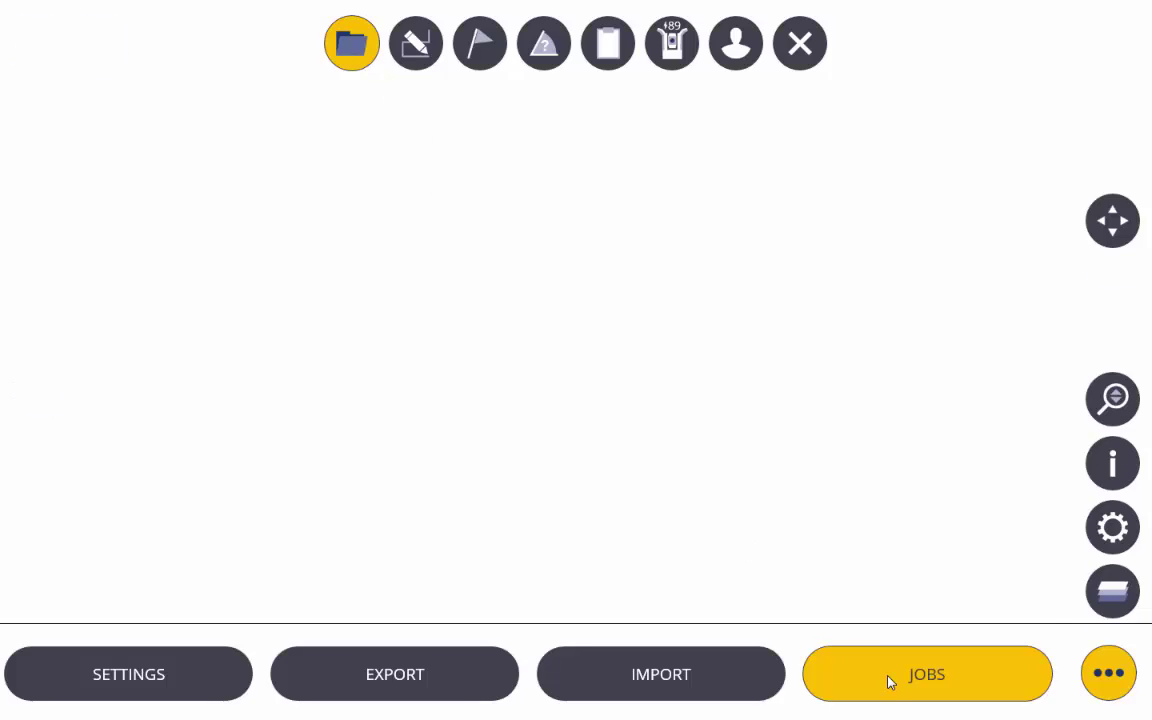
Download WCO_GNSS_2 from the Trimble GCCM Field Solutions cloud project, overwriting the local copy
{"action": "left_click", "coordinate": [886, 680]}
{"action": "left_click", "coordinate": [57, 300]}
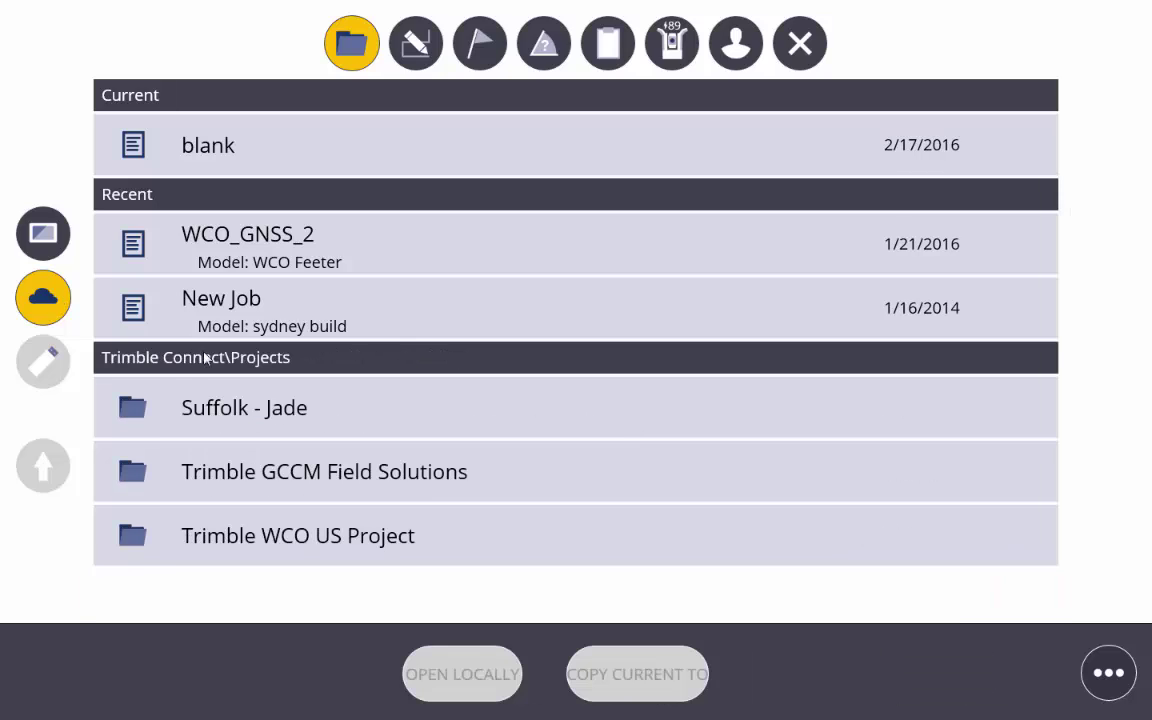
{"action": "left_click", "coordinate": [258, 468]}
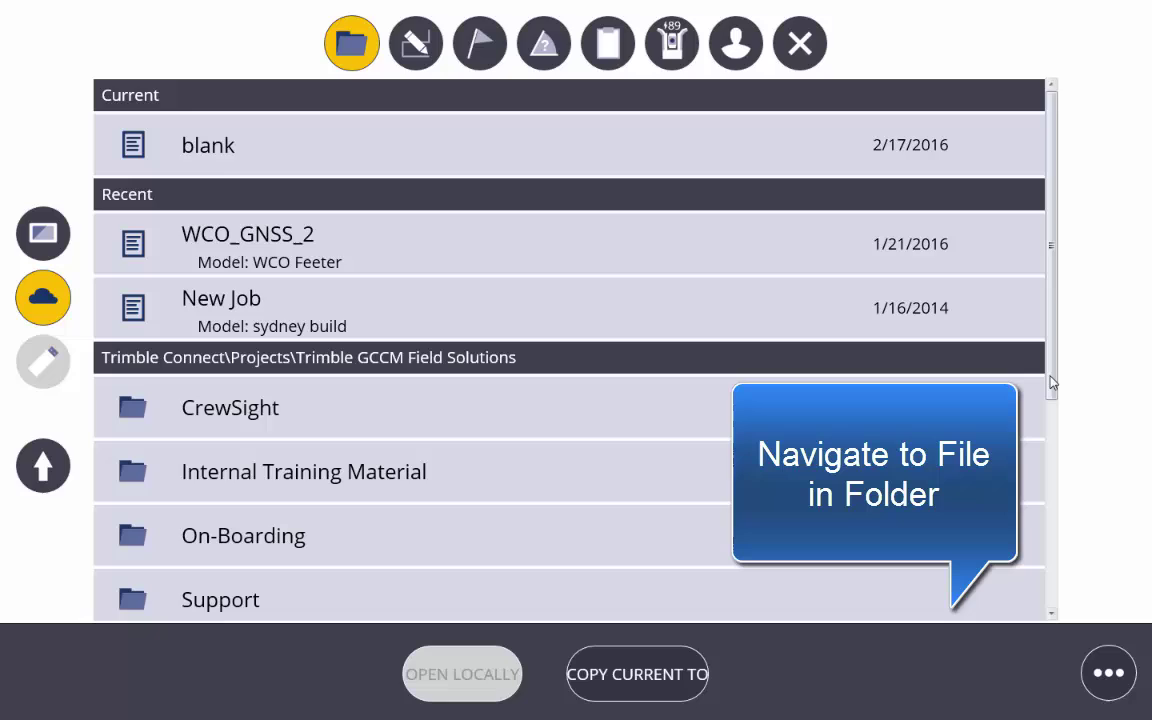
{"action": "scroll", "coordinate": [1052, 555], "scroll_direction": "down", "scroll_amount": 3}
{"action": "scroll", "coordinate": [1052, 555], "scroll_direction": "down", "scroll_amount": 2}
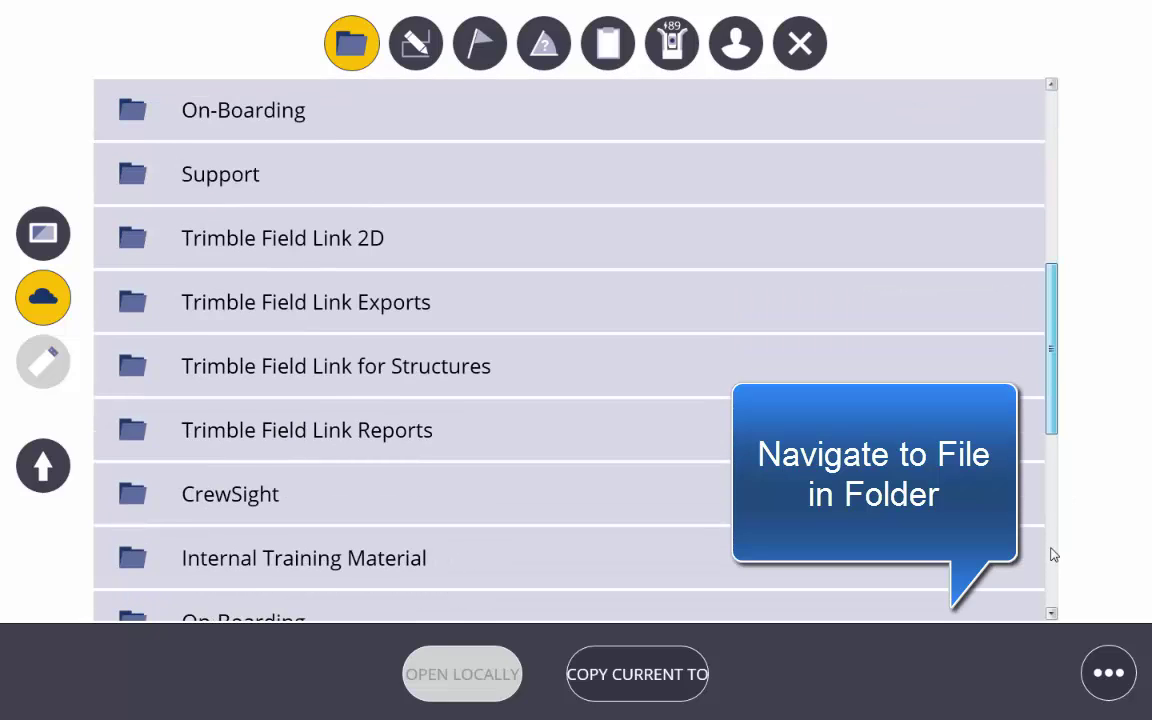
{"action": "scroll", "coordinate": [469, 244], "scroll_direction": "down", "scroll_amount": 5}
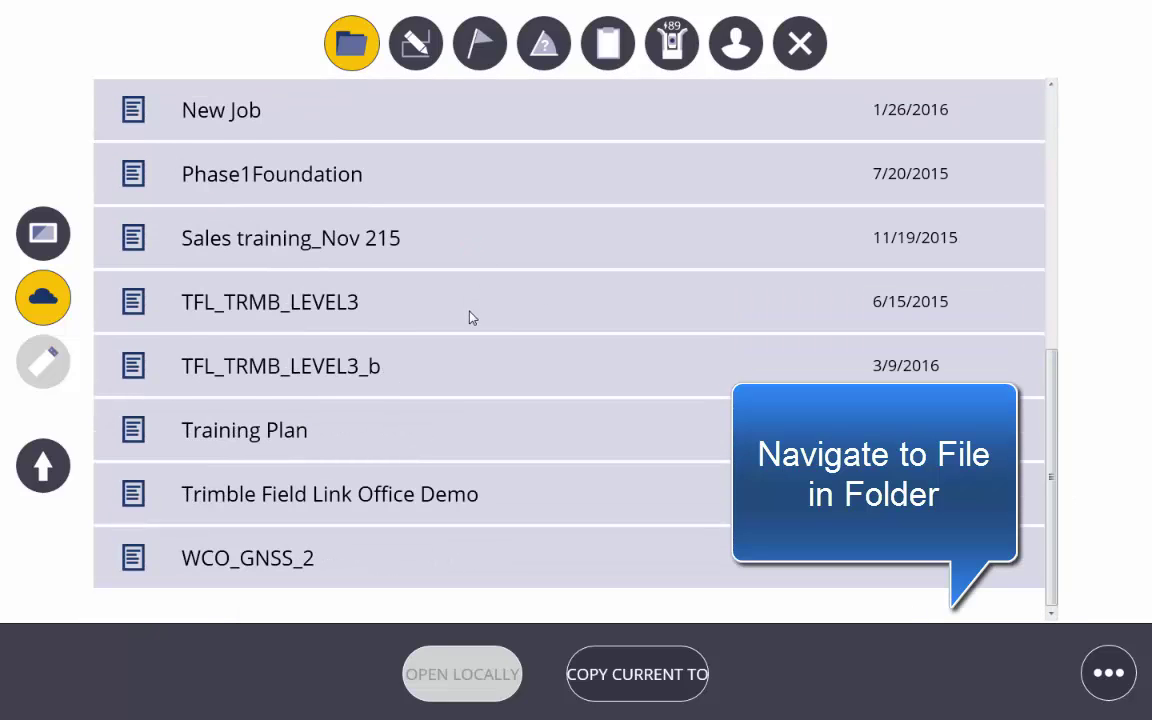
{"action": "left_click", "coordinate": [442, 558]}
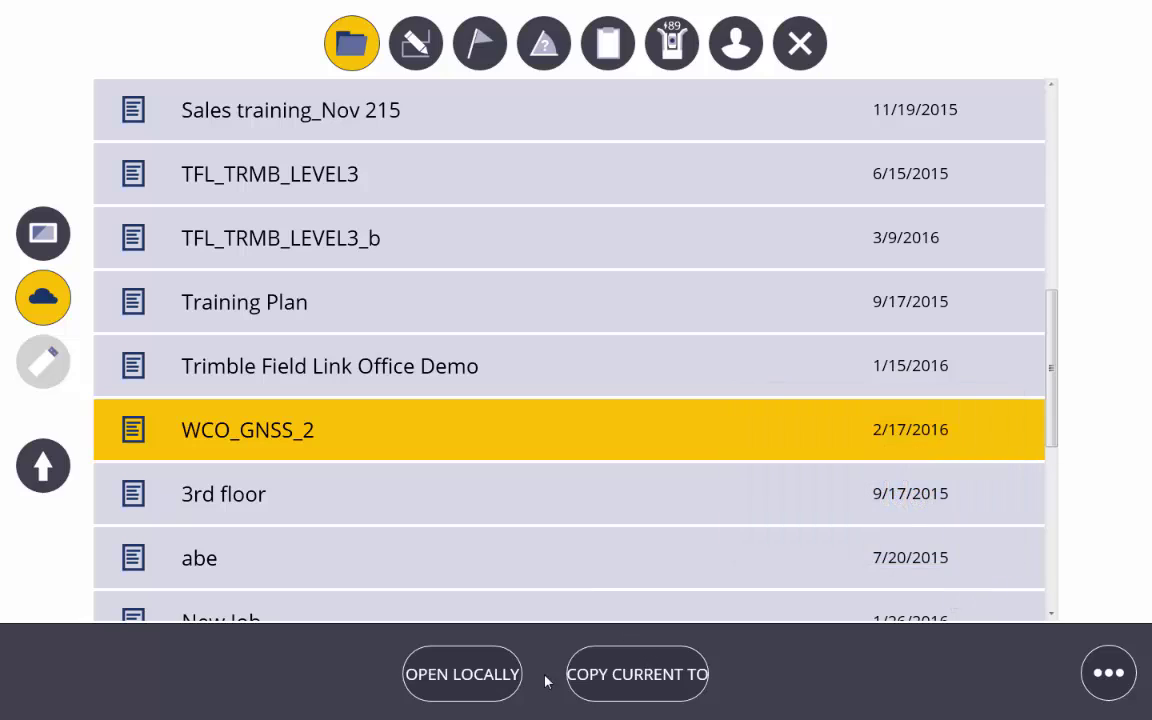
{"action": "left_click", "coordinate": [496, 676]}
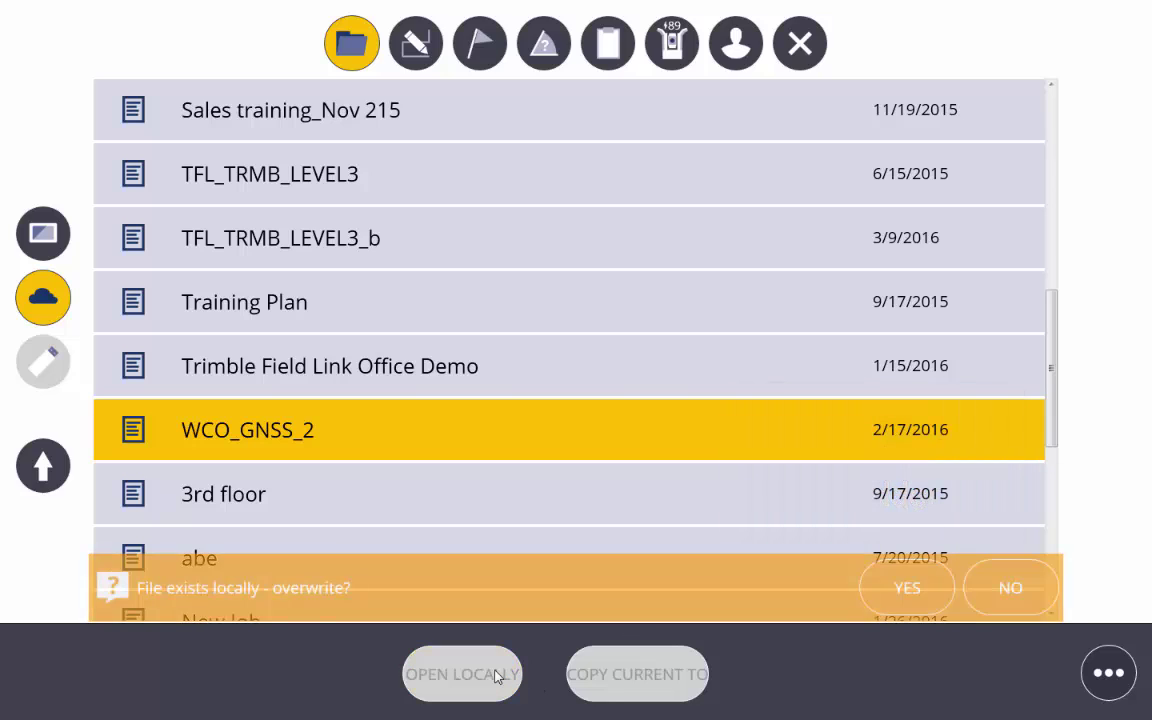
{"action": "left_click", "coordinate": [900, 587]}
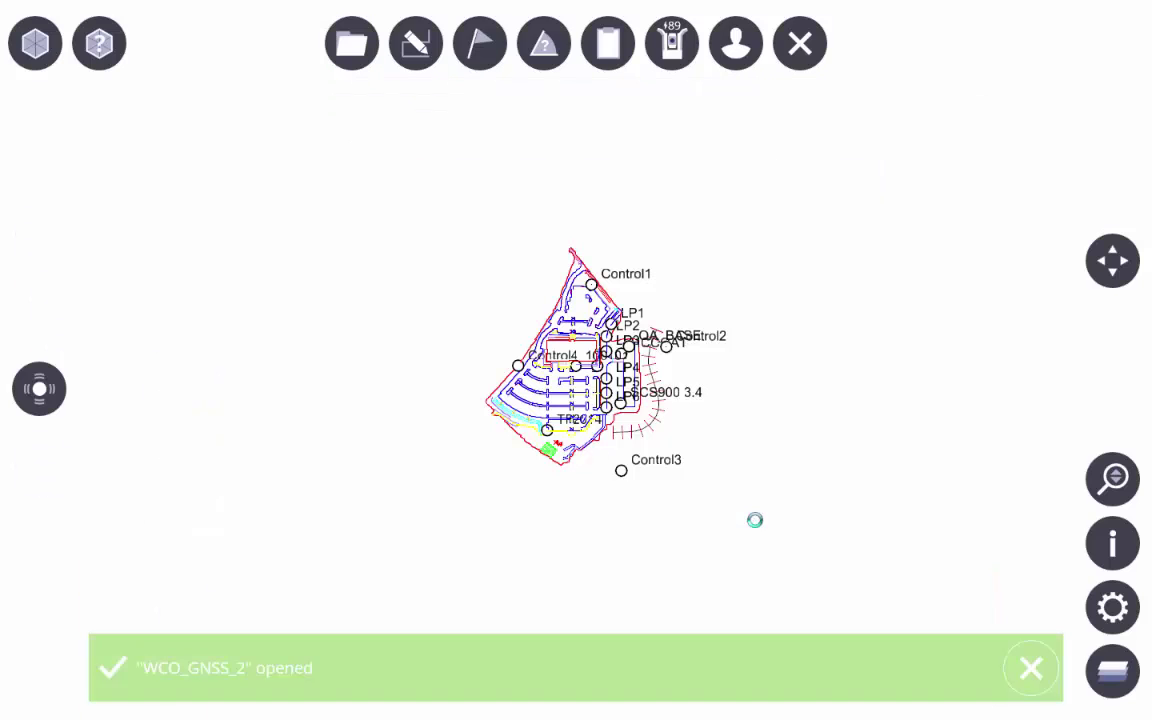
Zoom in and pan the plan so points 100 and 101 are centred
{"action": "left_click_drag", "start_coordinate": [1112, 478], "coordinate": [1072, 299]}
{"action": "left_click_drag", "start_coordinate": [793, 348], "coordinate": [614, 239]}
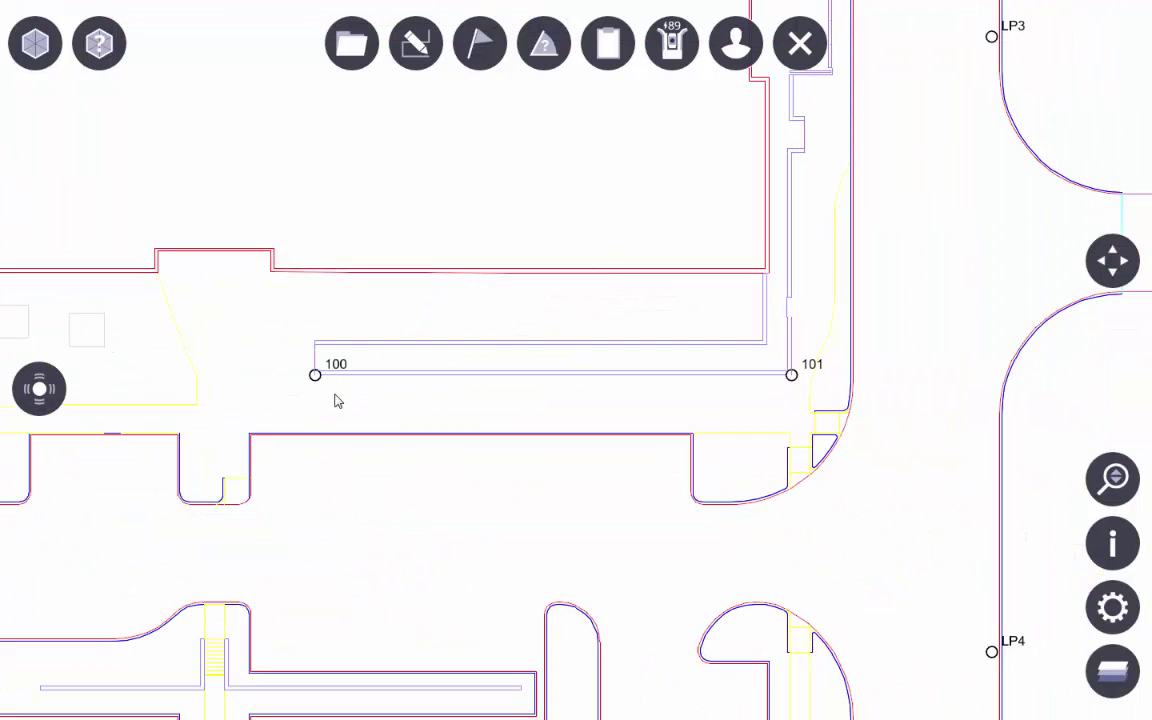
Create line points 133–145 from point 100 to 101, 3 ft offset, 10 ft interval
{"action": "left_click", "coordinate": [424, 62]}
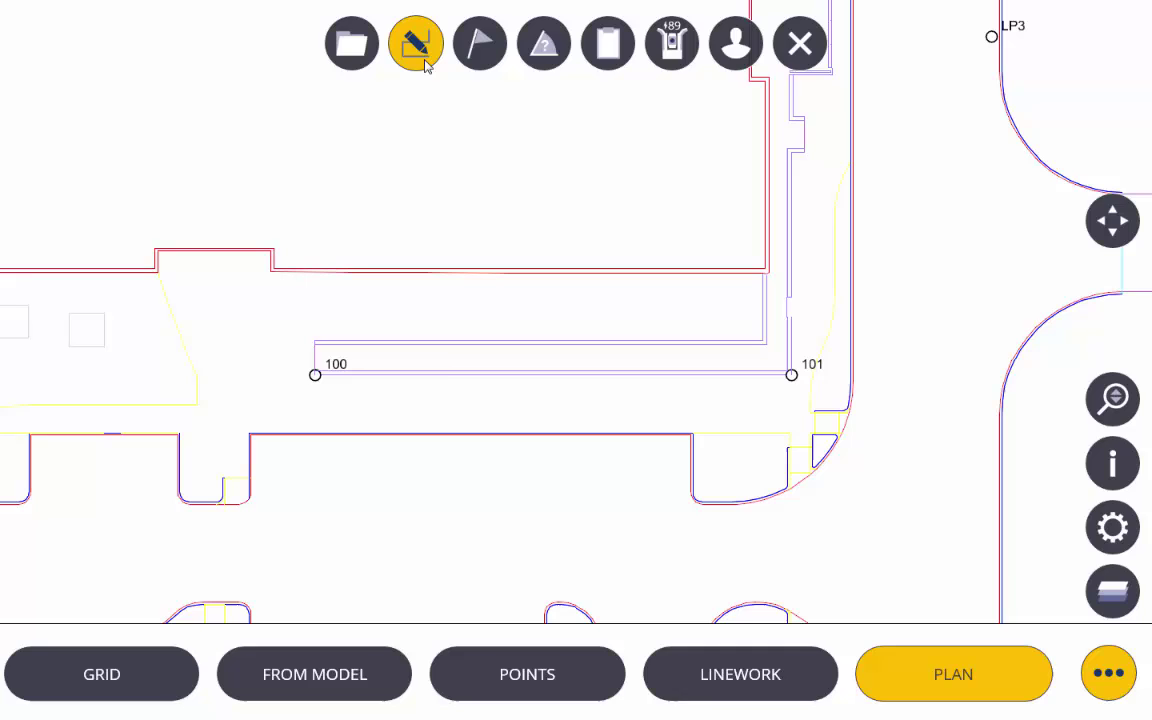
{"action": "left_click", "coordinate": [497, 674]}
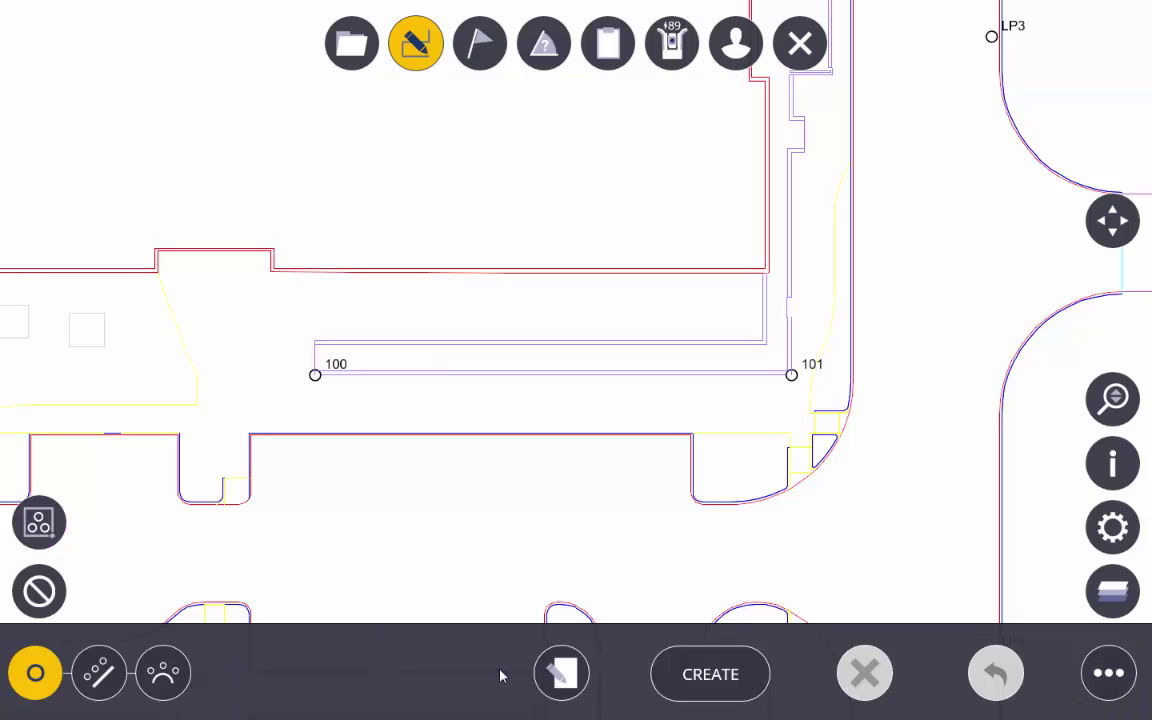
{"action": "left_click", "coordinate": [101, 675]}
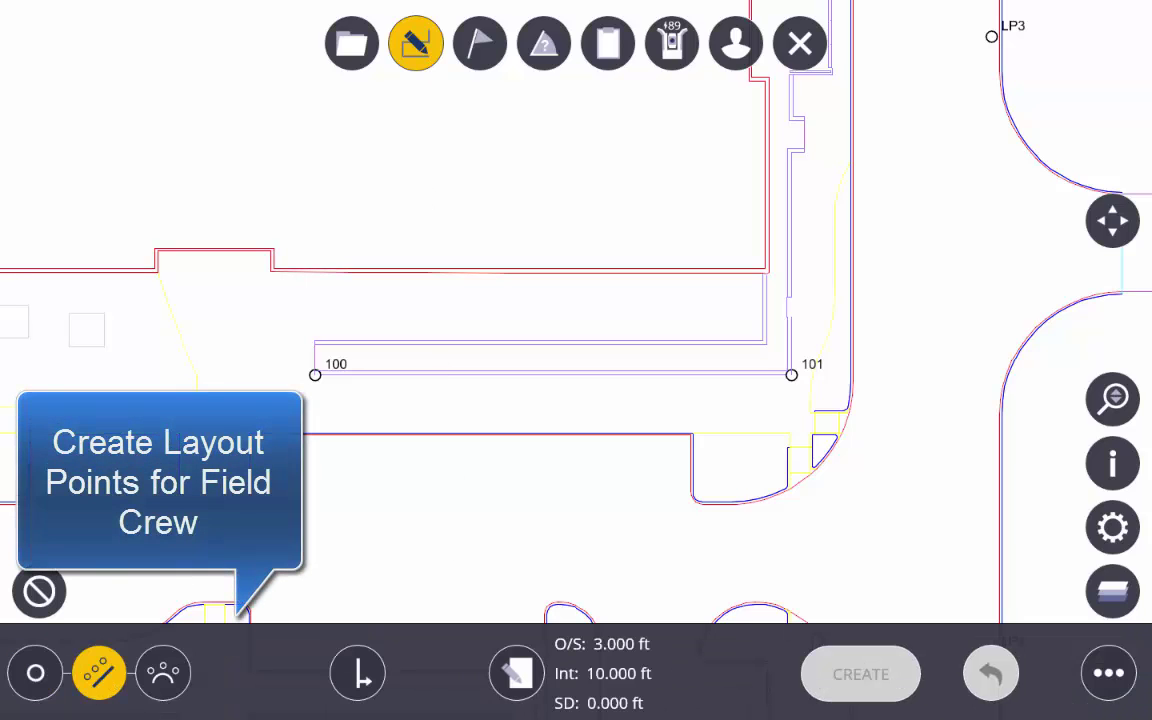
{"action": "left_click", "coordinate": [315, 376]}
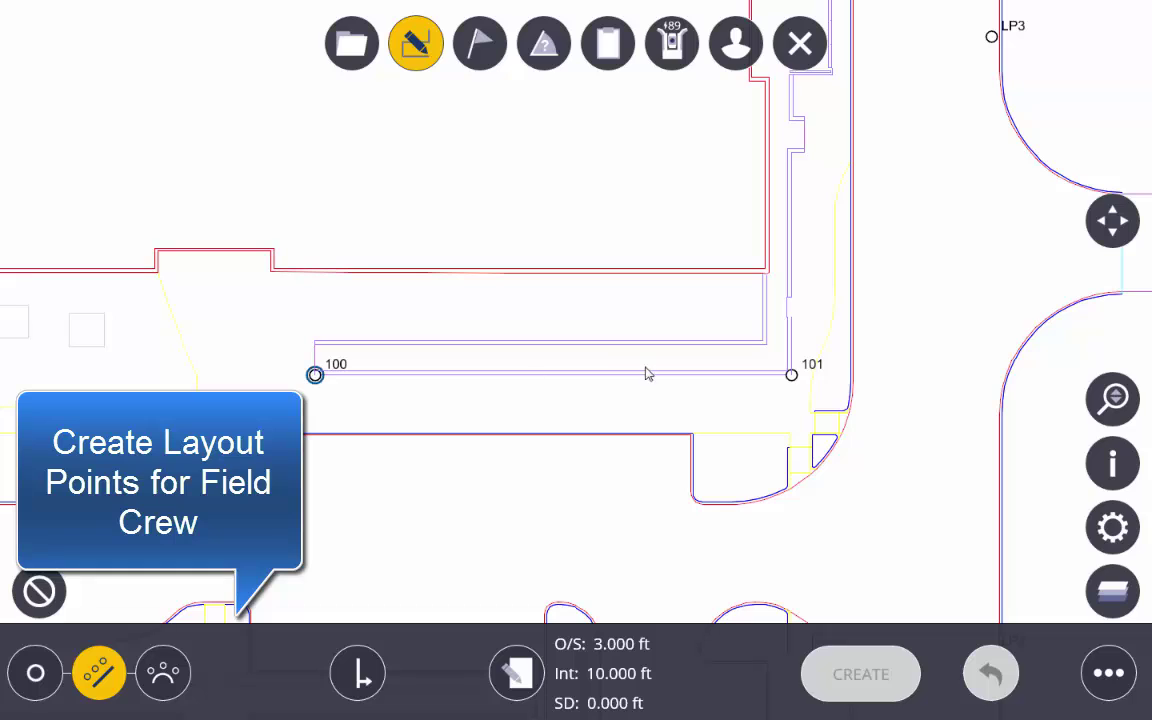
{"action": "left_click", "coordinate": [791, 376]}
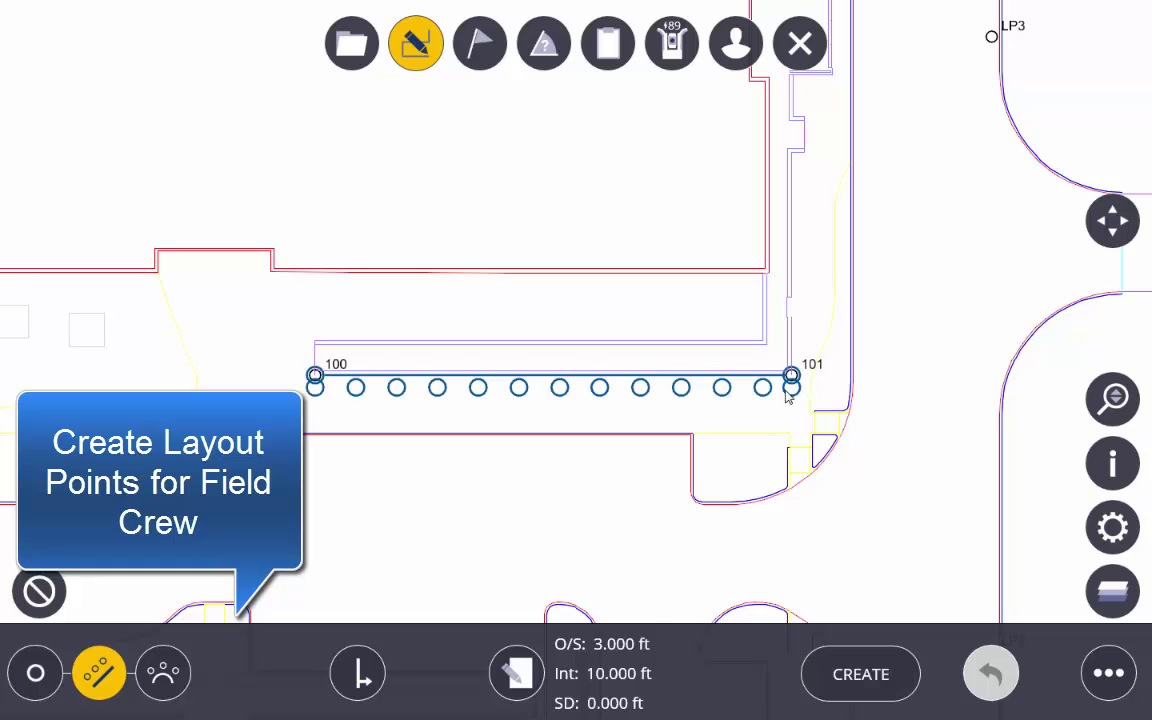
{"action": "left_click", "coordinate": [517, 675]}
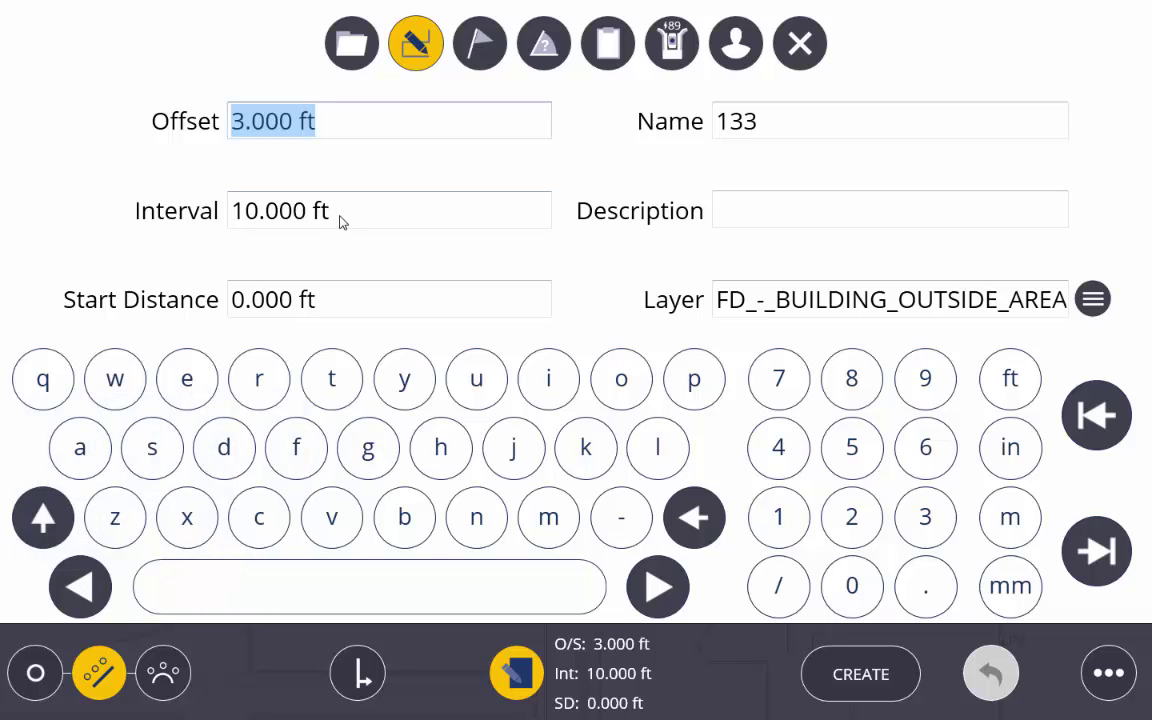
{"action": "left_click", "coordinate": [841, 681]}
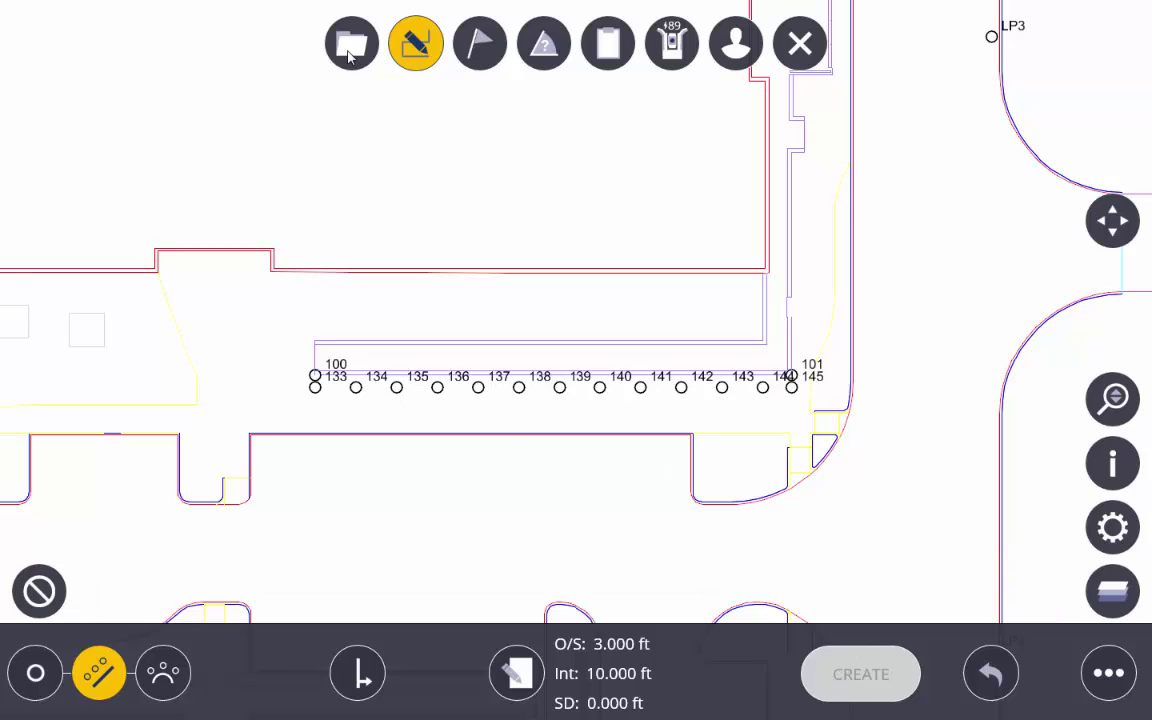
Copy the current WCO_GNSS_2 job into Trimble GCCM Field Solutions > Trimble Field Link 2D
{"action": "left_click", "coordinate": [352, 43]}
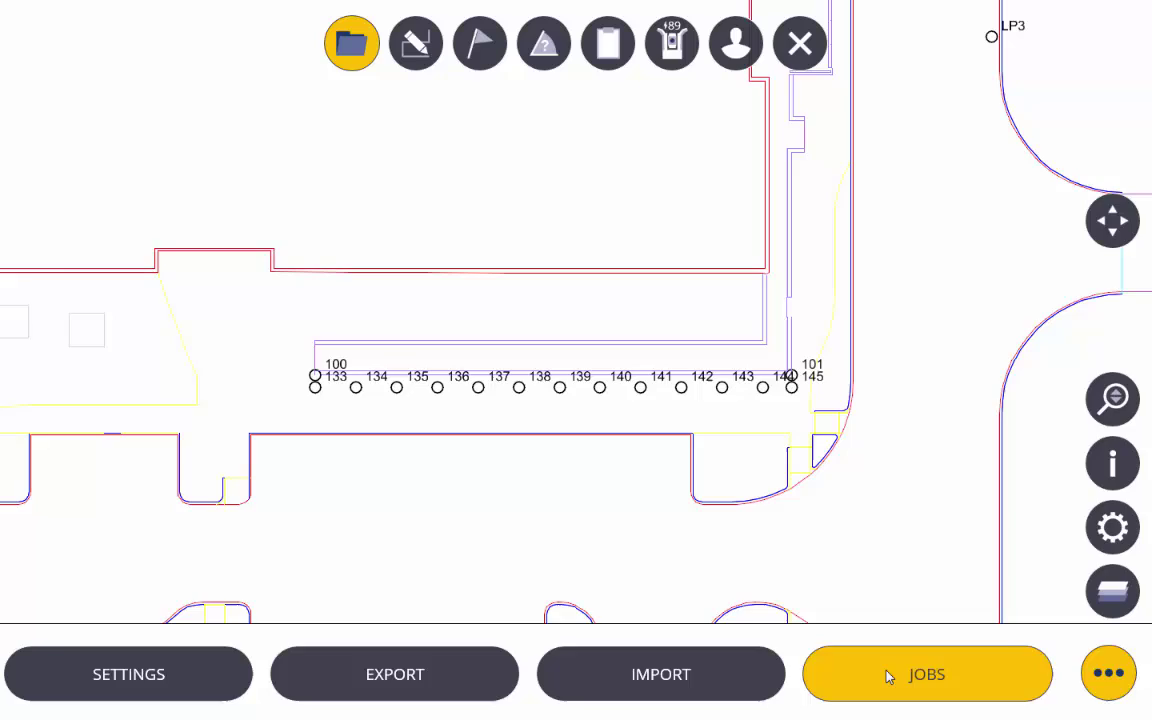
{"action": "left_click", "coordinate": [887, 674]}
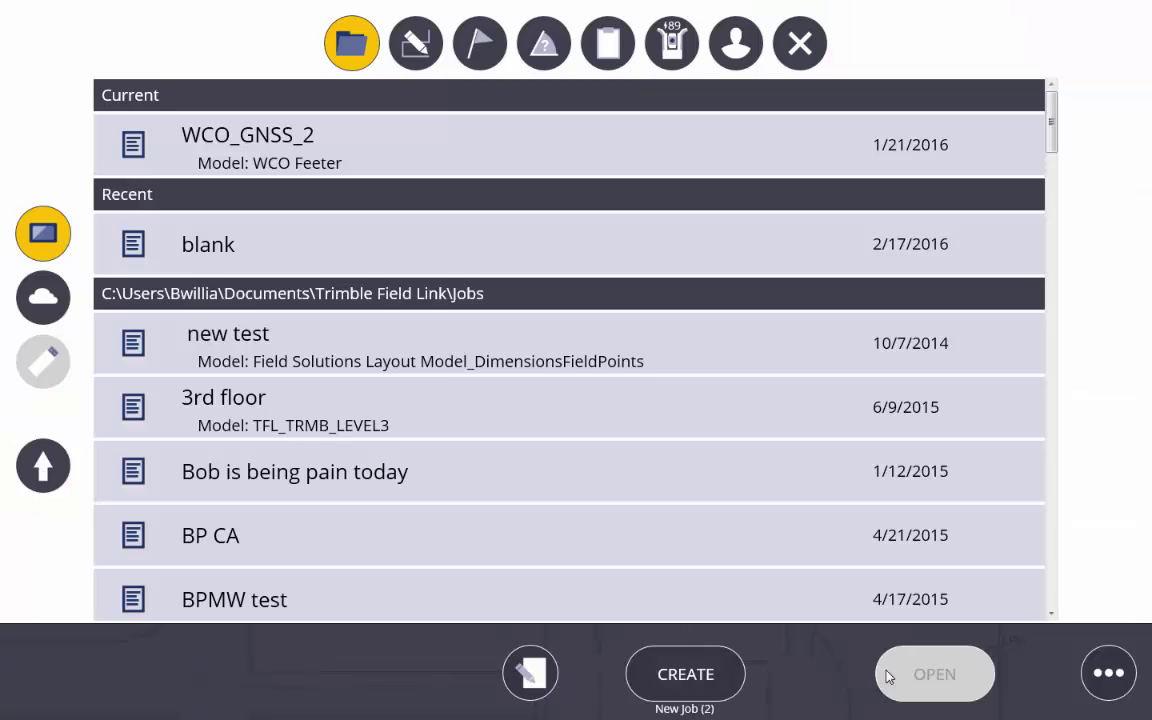
{"action": "left_click", "coordinate": [44, 298]}
{"action": "left_click", "coordinate": [448, 408]}
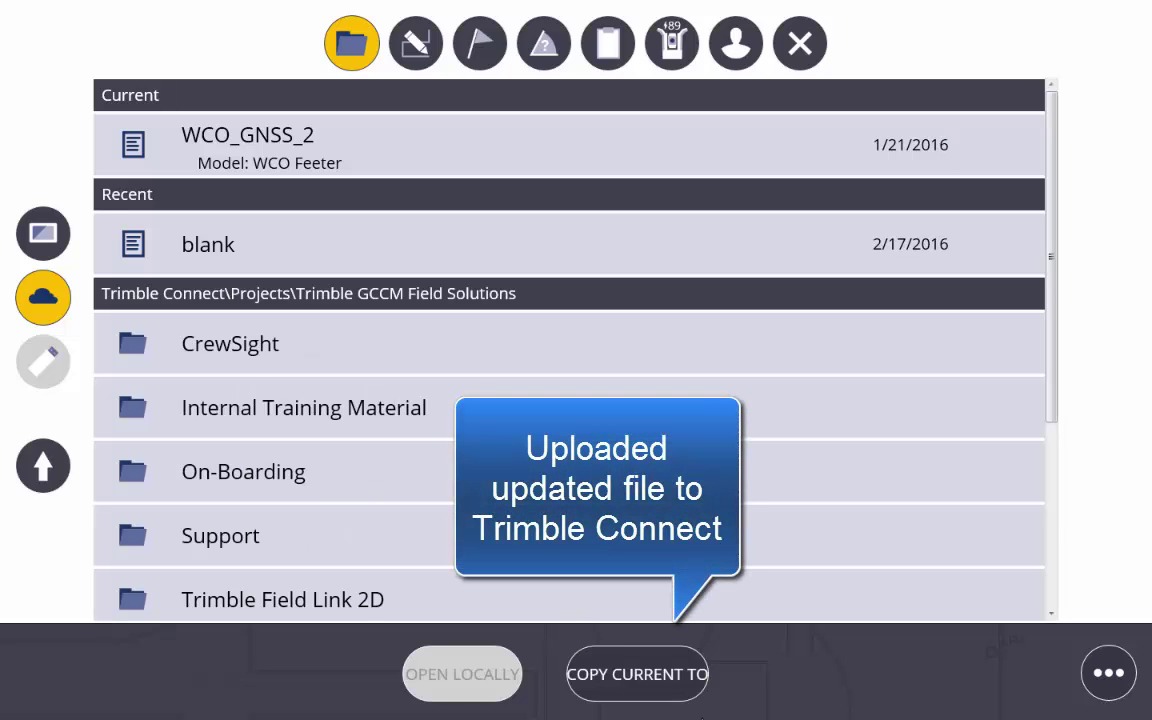
{"action": "scroll", "coordinate": [1050, 517], "scroll_direction": "down", "scroll_amount": 2}
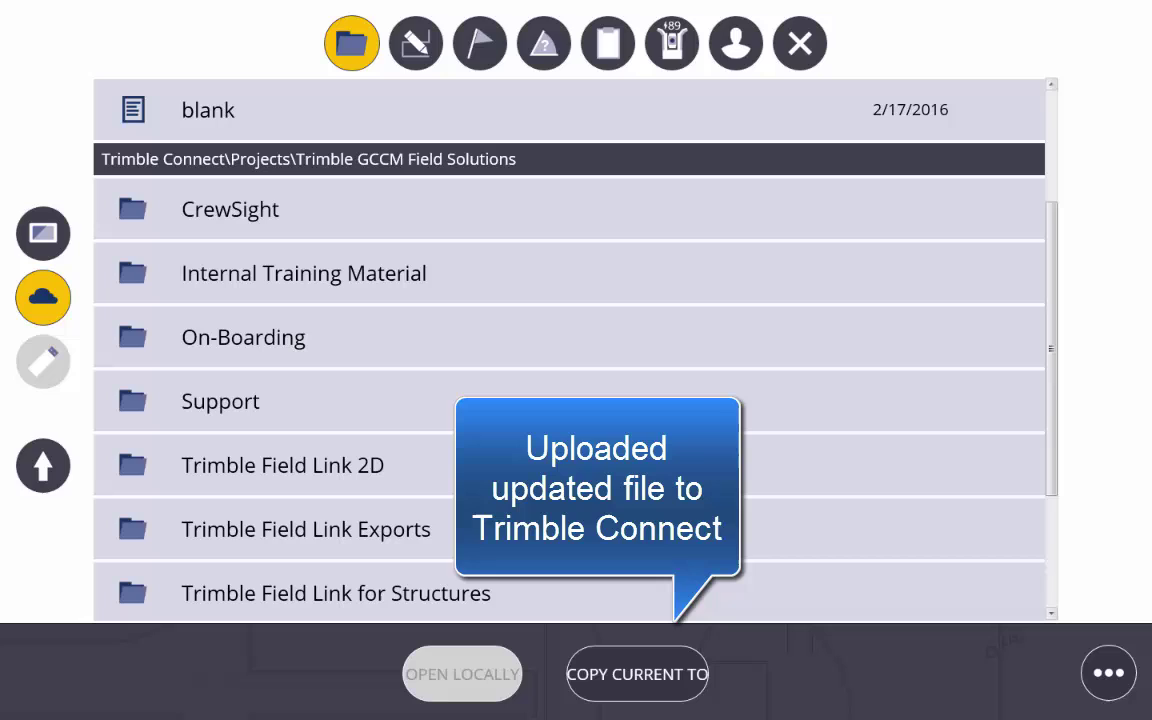
{"action": "left_click", "coordinate": [514, 466]}
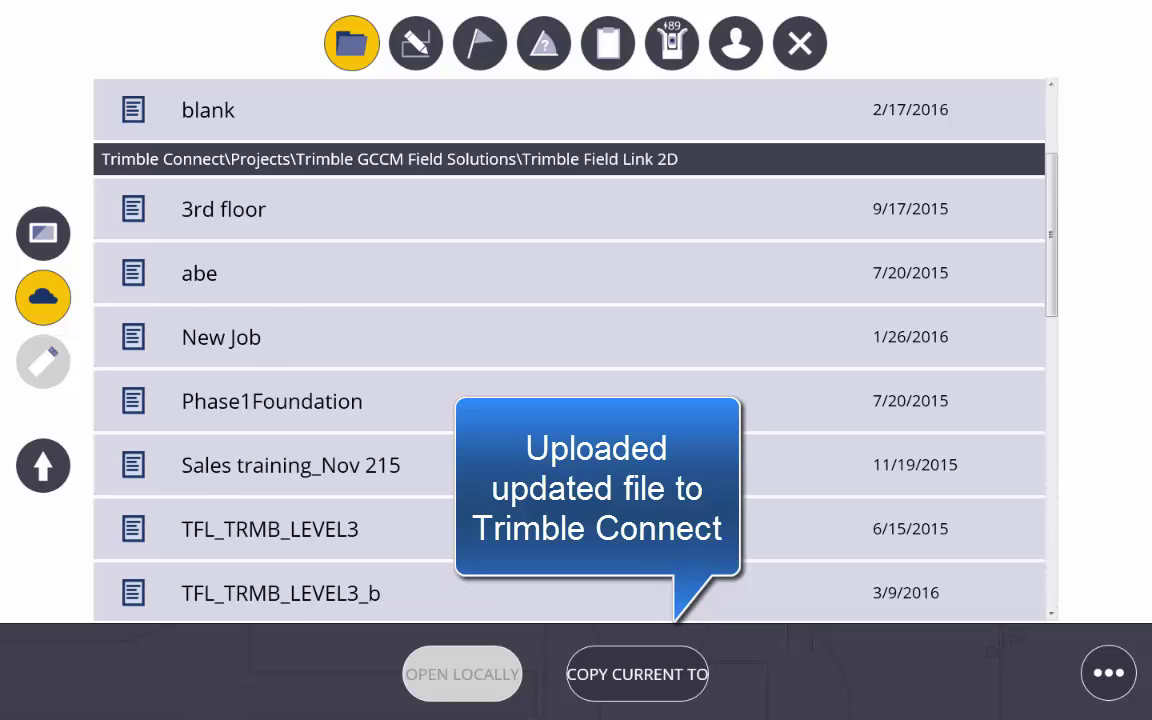
{"action": "left_click", "coordinate": [652, 676]}
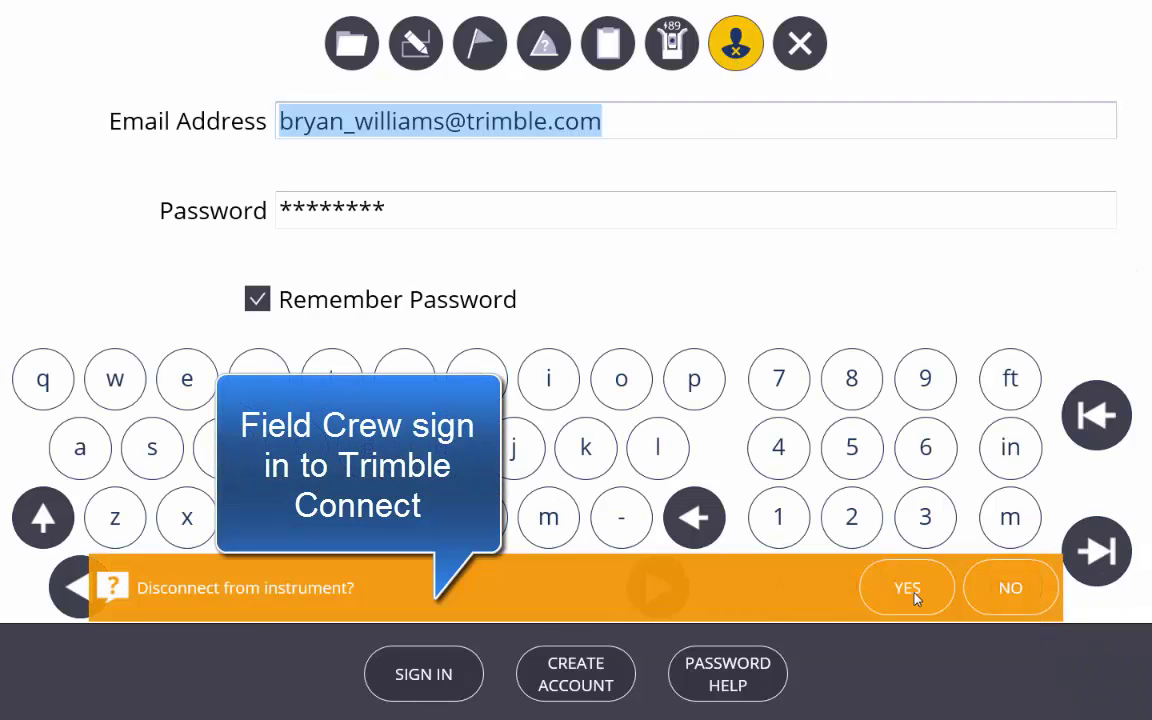
Disconnect the instrument, sign in, and re-download WCO_GNSS_2 from the Trimble Field Link 2D folder
{"action": "left_click", "coordinate": [907, 592]}
{"action": "left_click", "coordinate": [424, 674]}
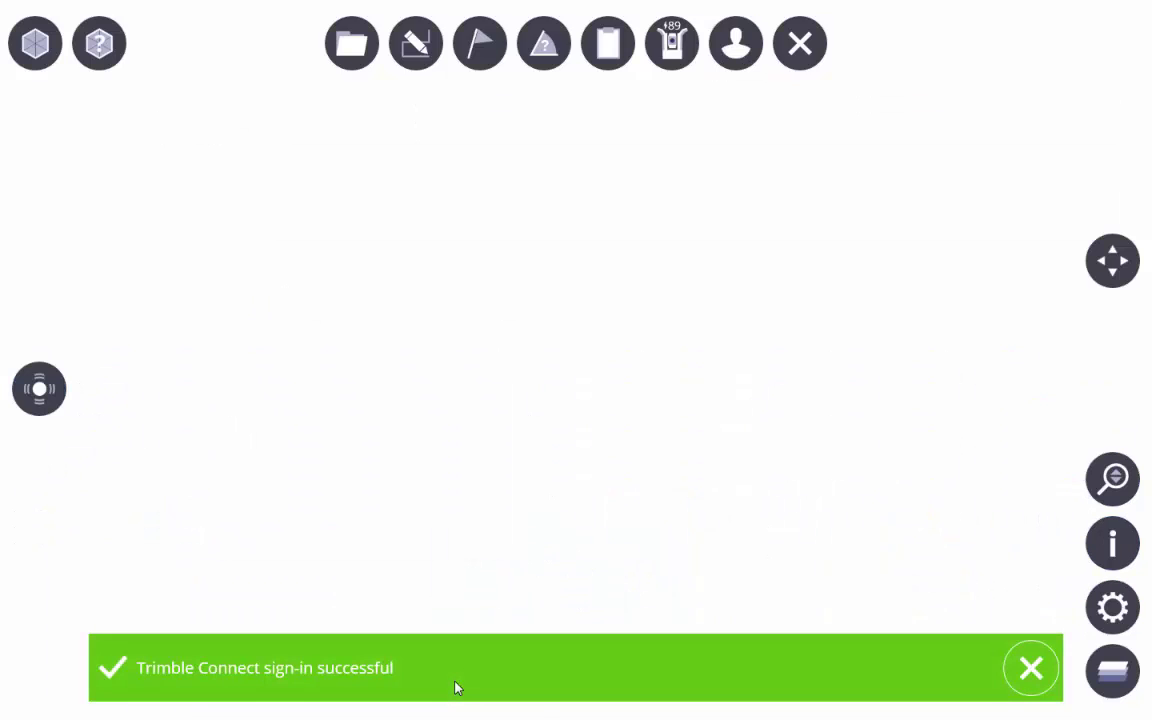
{"action": "left_click", "coordinate": [352, 43]}
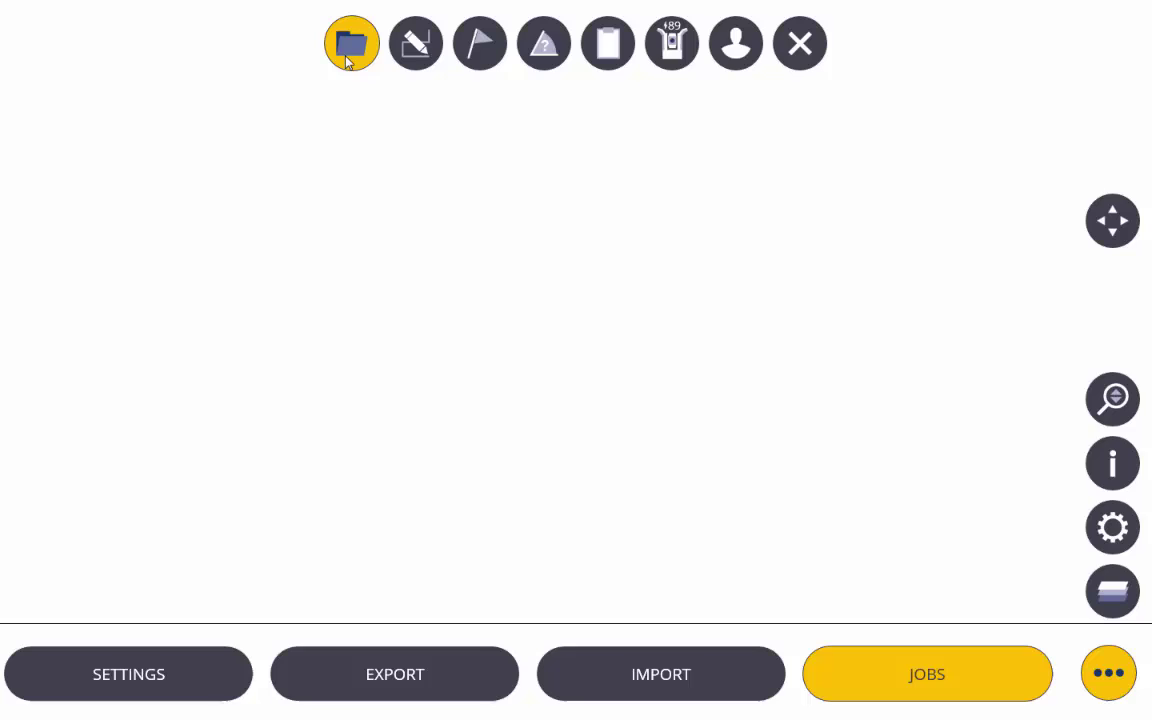
{"action": "left_click", "coordinate": [921, 676]}
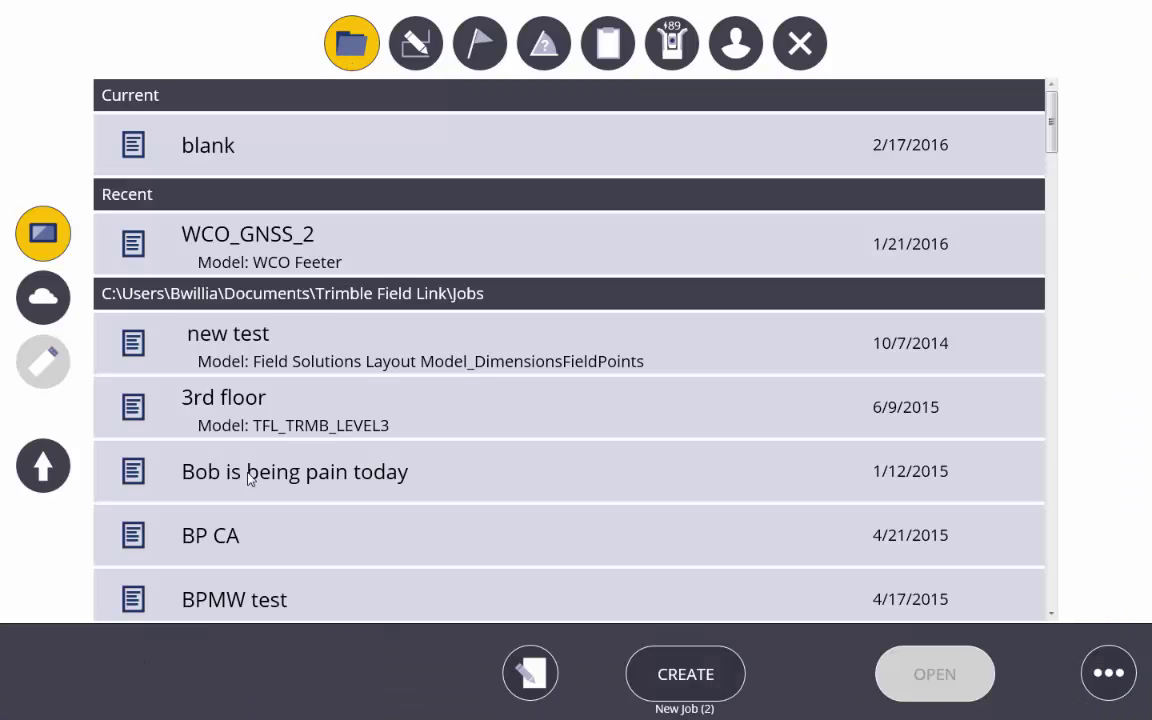
{"action": "left_click", "coordinate": [44, 299]}
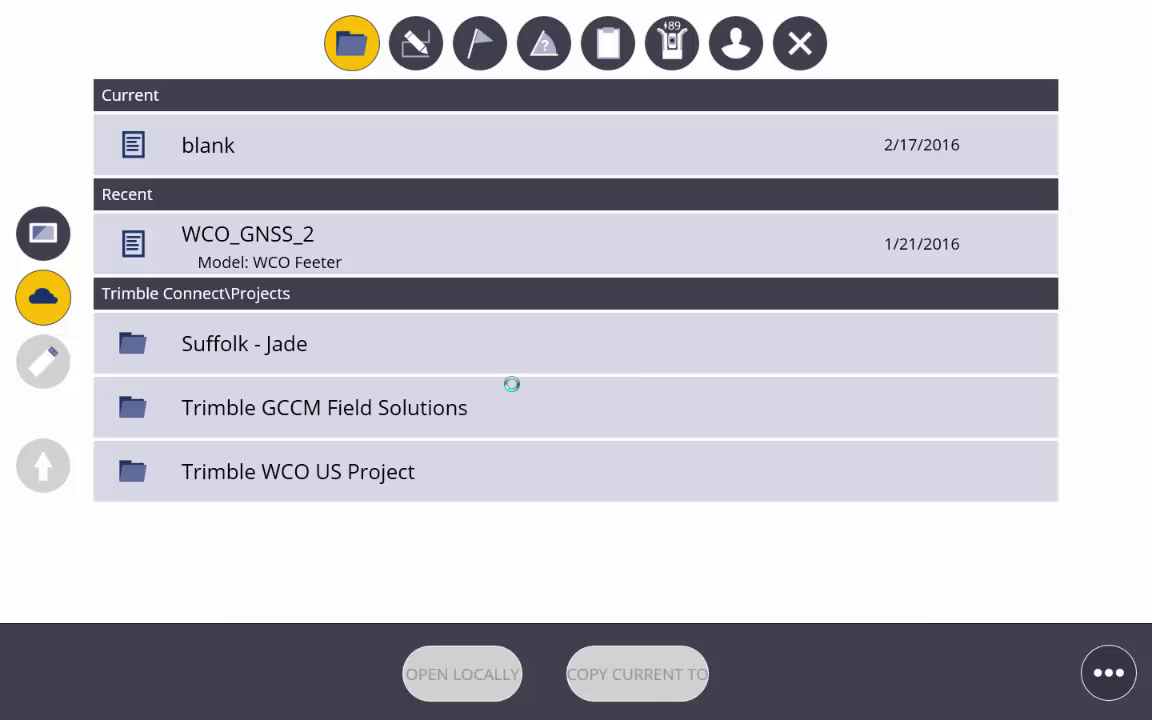
{"action": "left_click", "coordinate": [512, 407]}
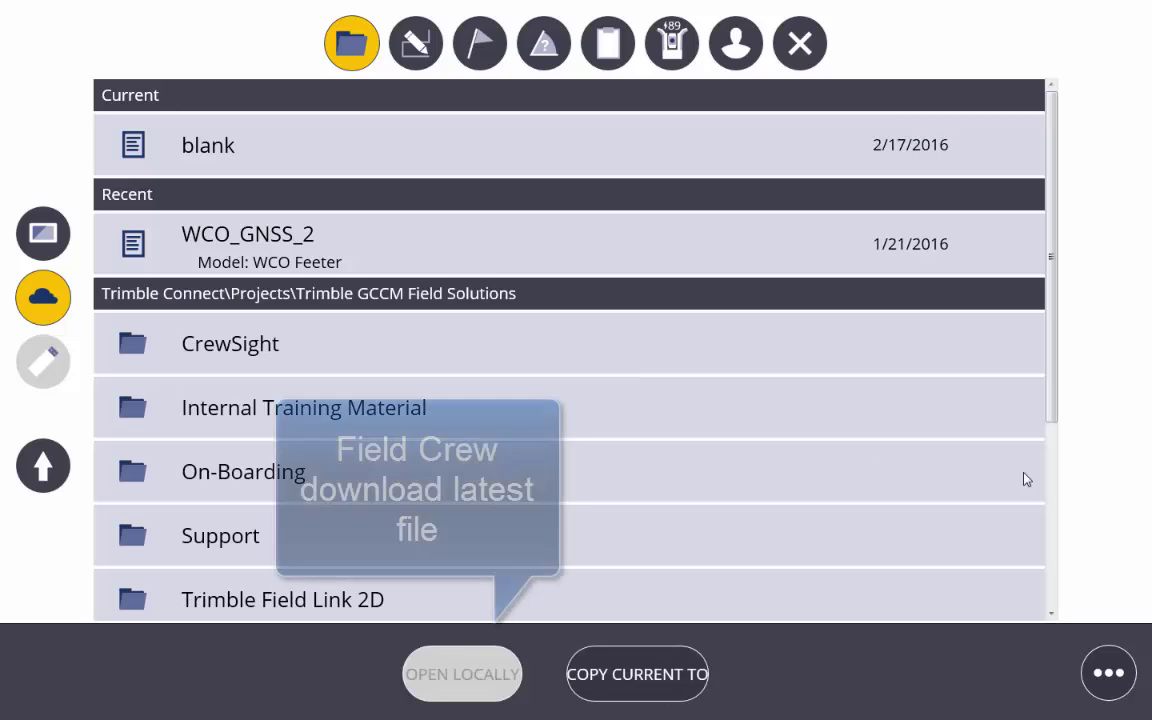
{"action": "left_click", "coordinate": [850, 598]}
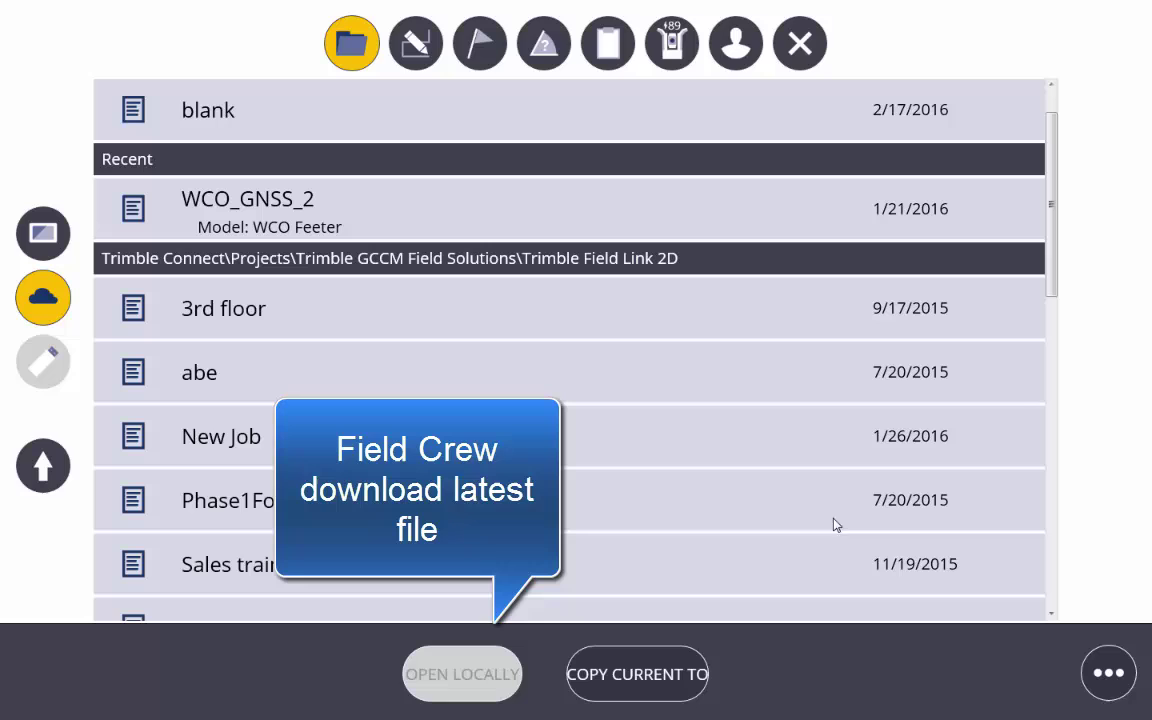
{"action": "left_click_drag", "start_coordinate": [1045, 292], "coordinate": [1075, 468]}
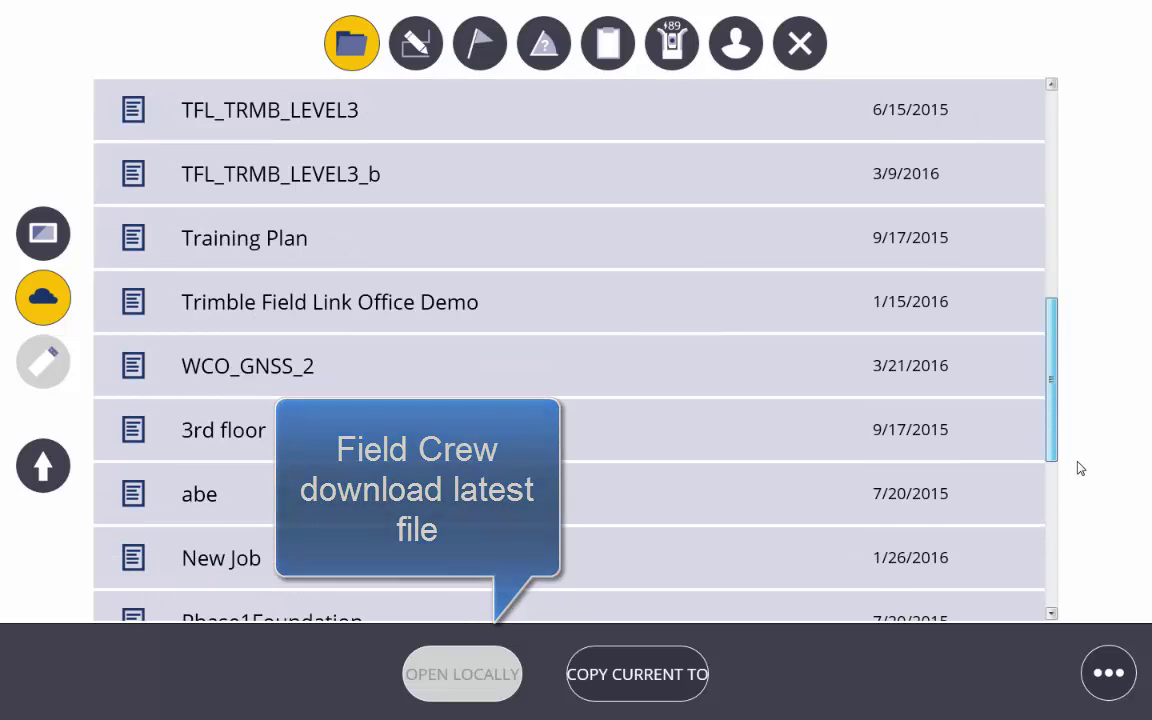
{"action": "left_click", "coordinate": [538, 367]}
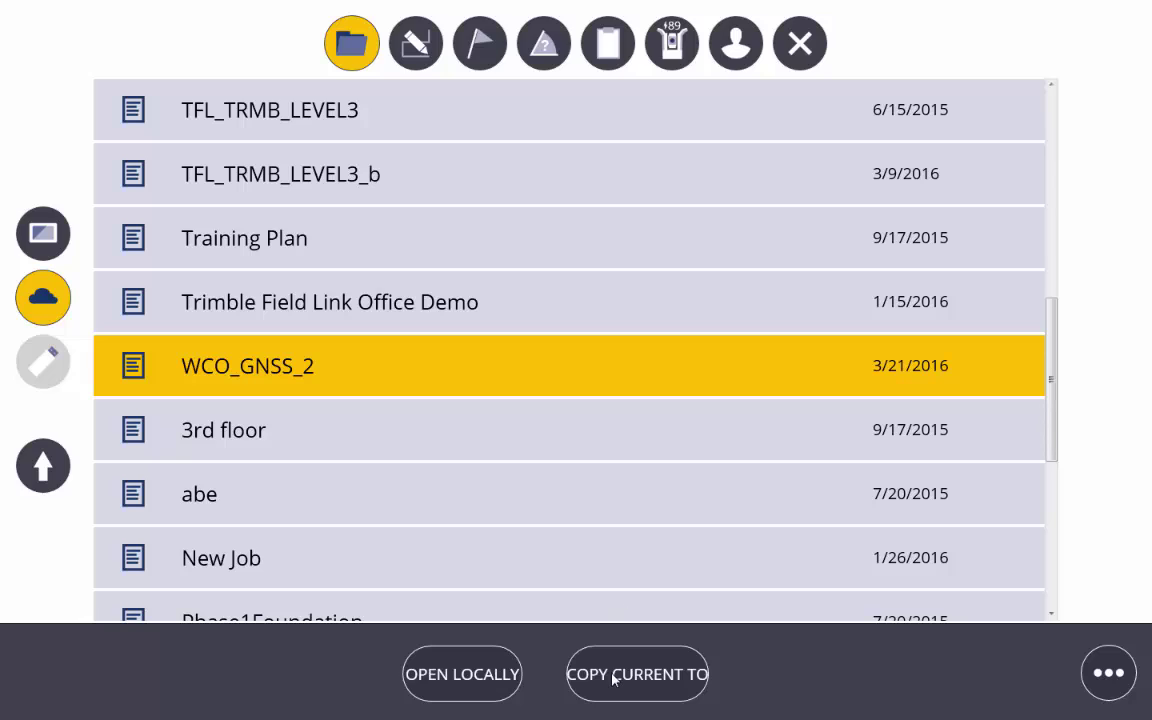
{"action": "left_click", "coordinate": [452, 674]}
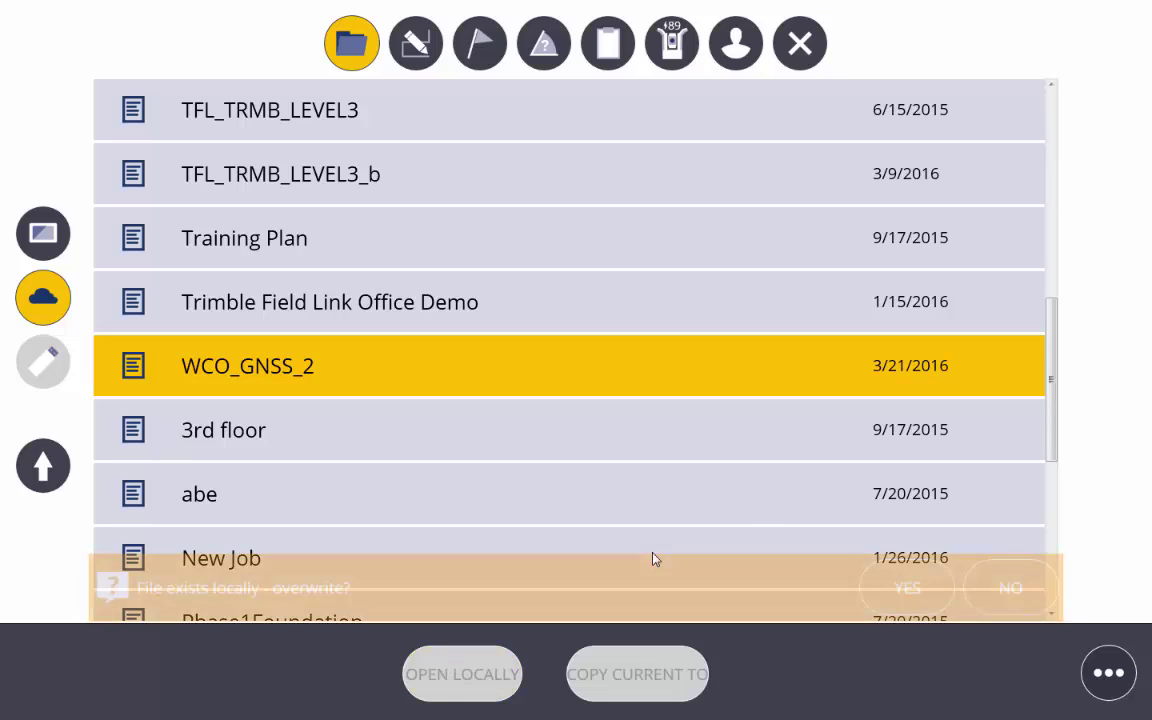
{"action": "left_click", "coordinate": [877, 592]}
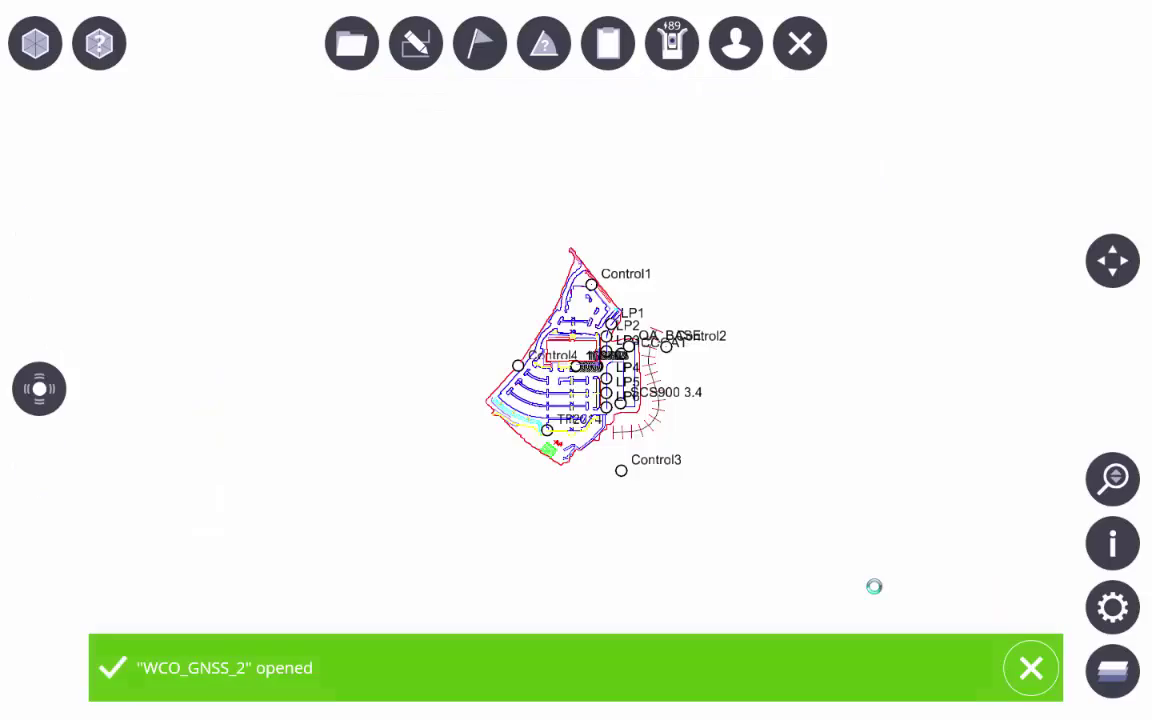
Zoom onto wall points 133–145, stake point 144, advance to 145, and open the Connect sign-in
{"action": "left_click", "coordinate": [1113, 482]}
{"action": "left_click_drag", "start_coordinate": [1113, 482], "coordinate": [1108, 270]}
{"action": "left_click_drag", "start_coordinate": [910, 308], "coordinate": [838, 237]}
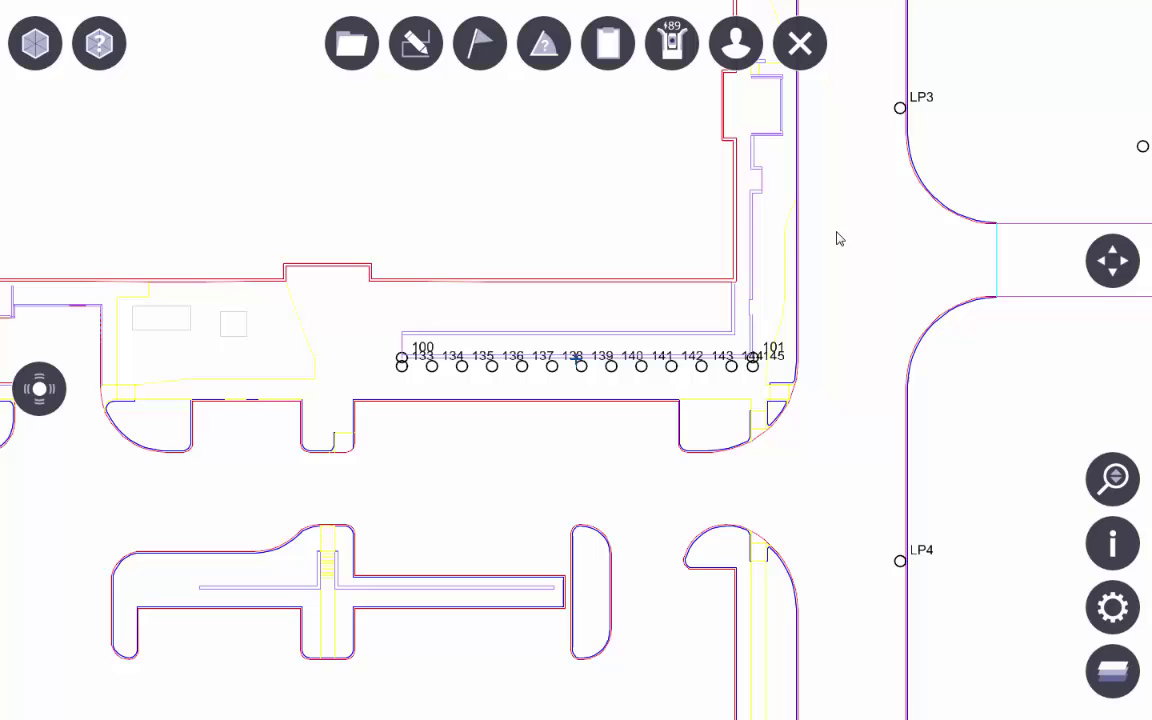
{"action": "left_click_drag", "start_coordinate": [1113, 478], "coordinate": [1093, 429]}
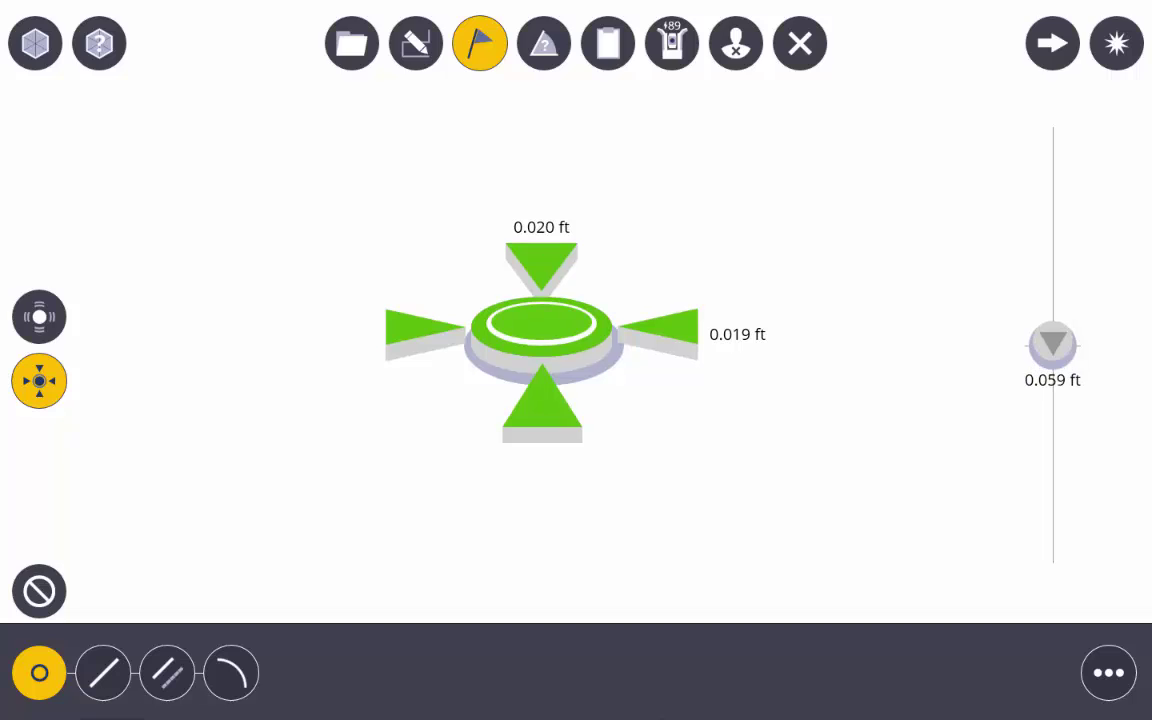
{"action": "left_click", "coordinate": [1110, 60]}
{"action": "left_click", "coordinate": [1056, 50]}
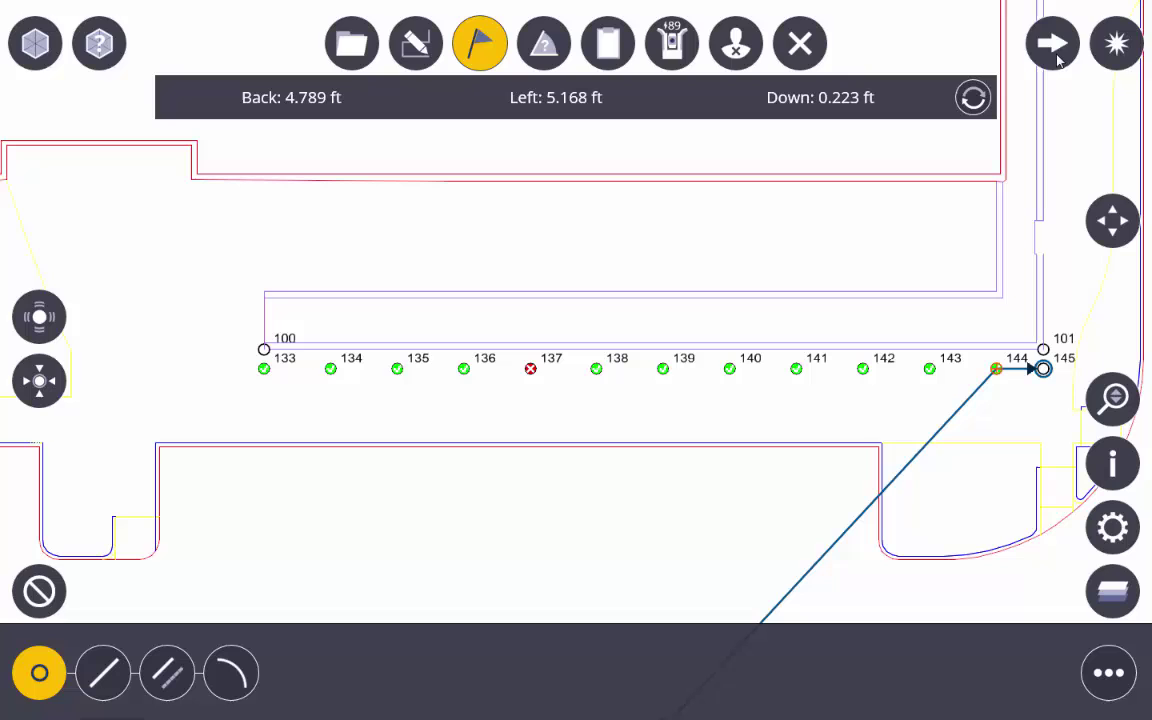
{"action": "left_click", "coordinate": [736, 43]}
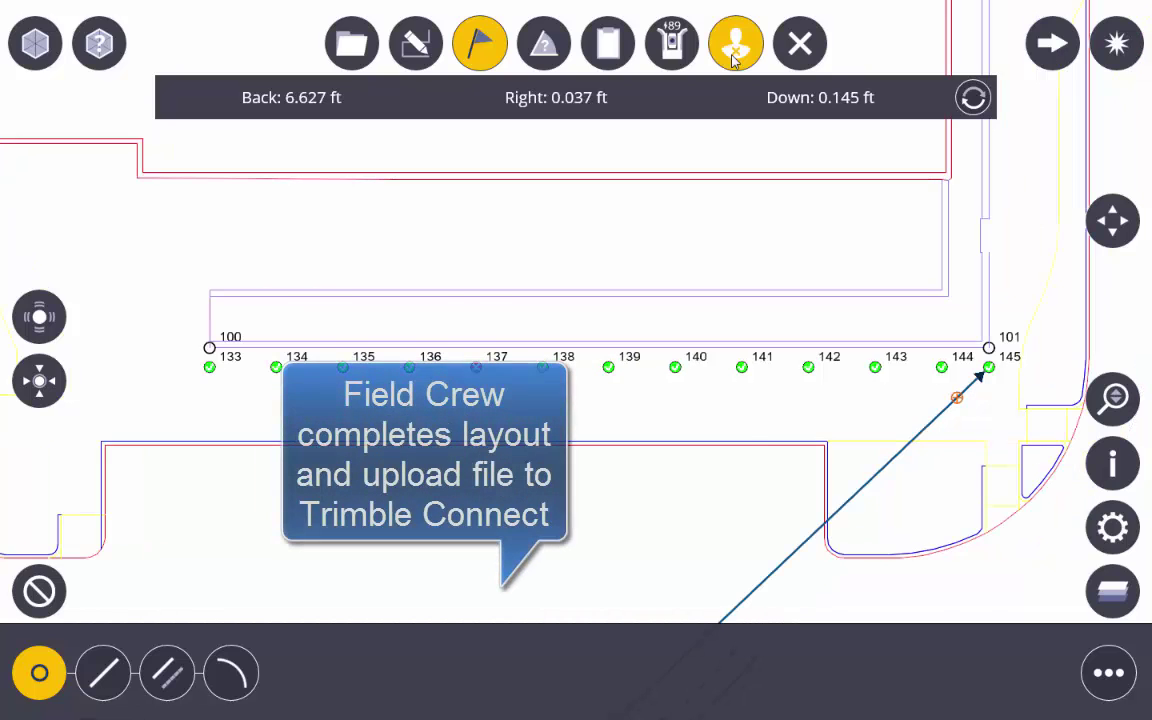
Disconnect the instrument, sign in, and copy the staked WCO_GNSS_2 job to Trimble Connect
{"action": "left_click", "coordinate": [907, 588]}
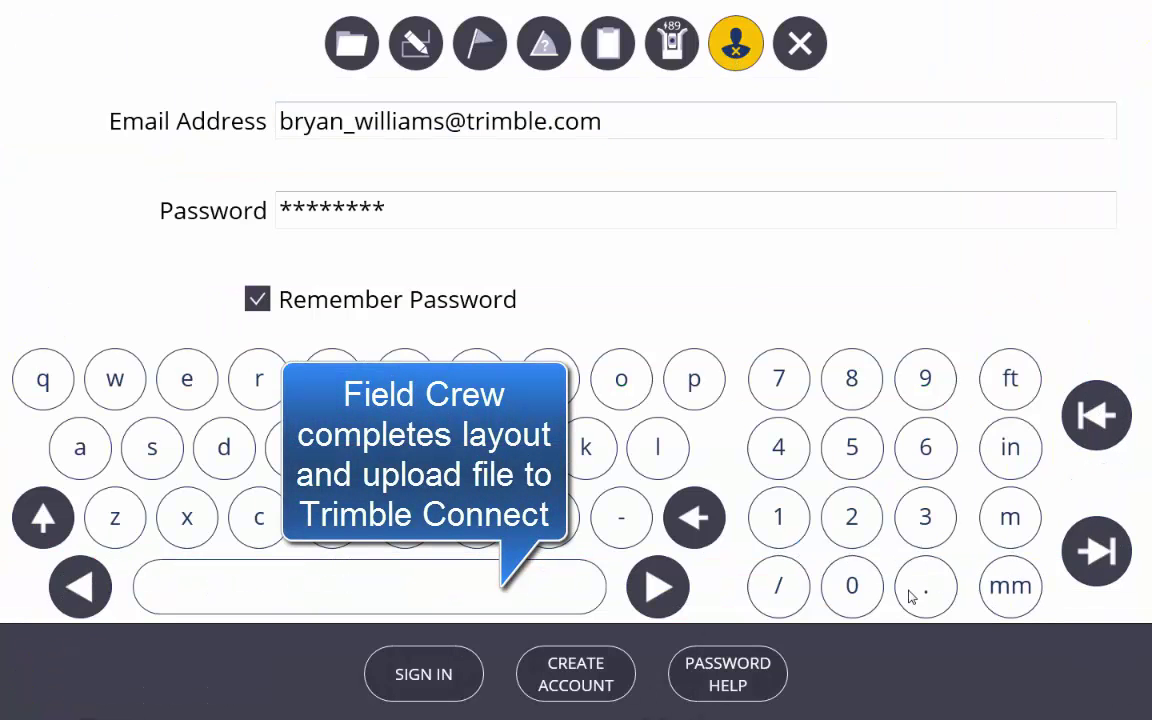
{"action": "left_click", "coordinate": [423, 675]}
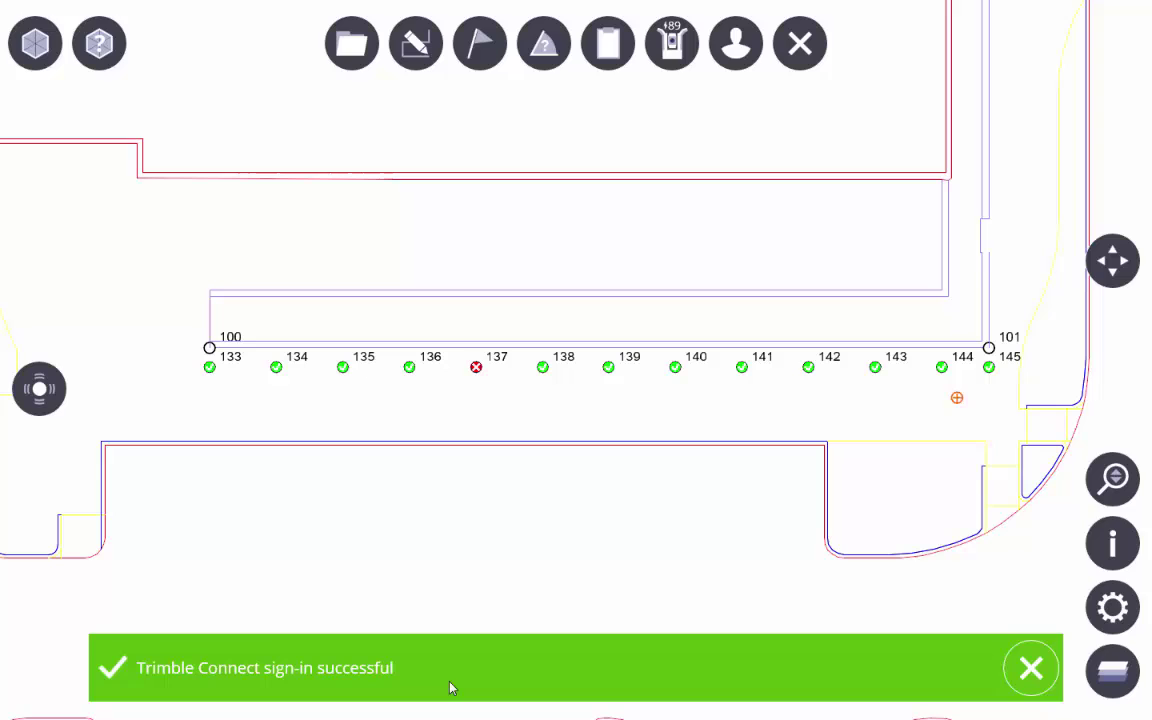
{"action": "left_click", "coordinate": [352, 48]}
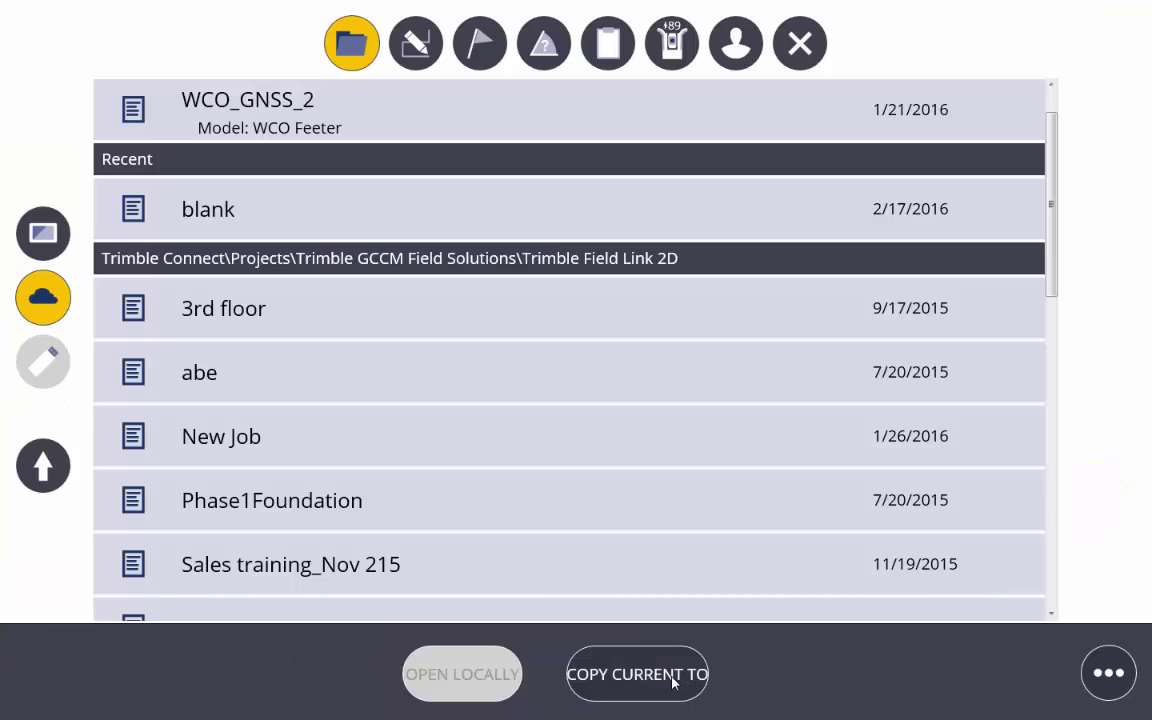
{"action": "left_click", "coordinate": [673, 676]}
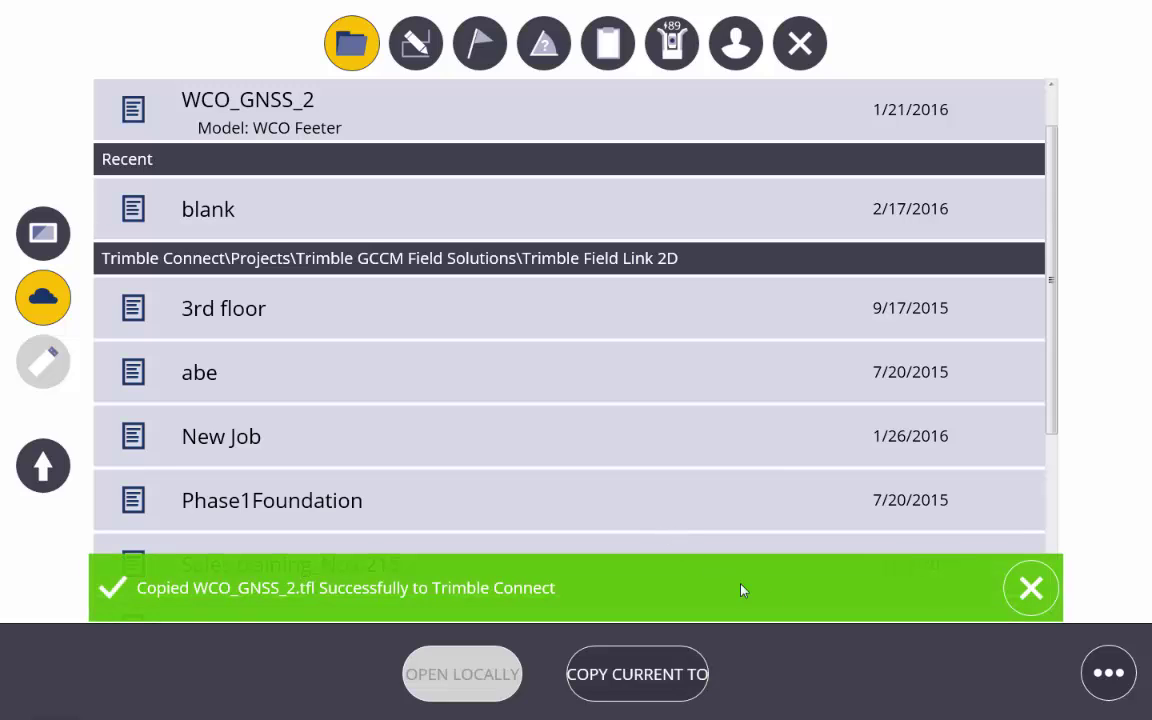
{"action": "left_click", "coordinate": [1033, 598]}
{"action": "left_click", "coordinate": [475, 680]}
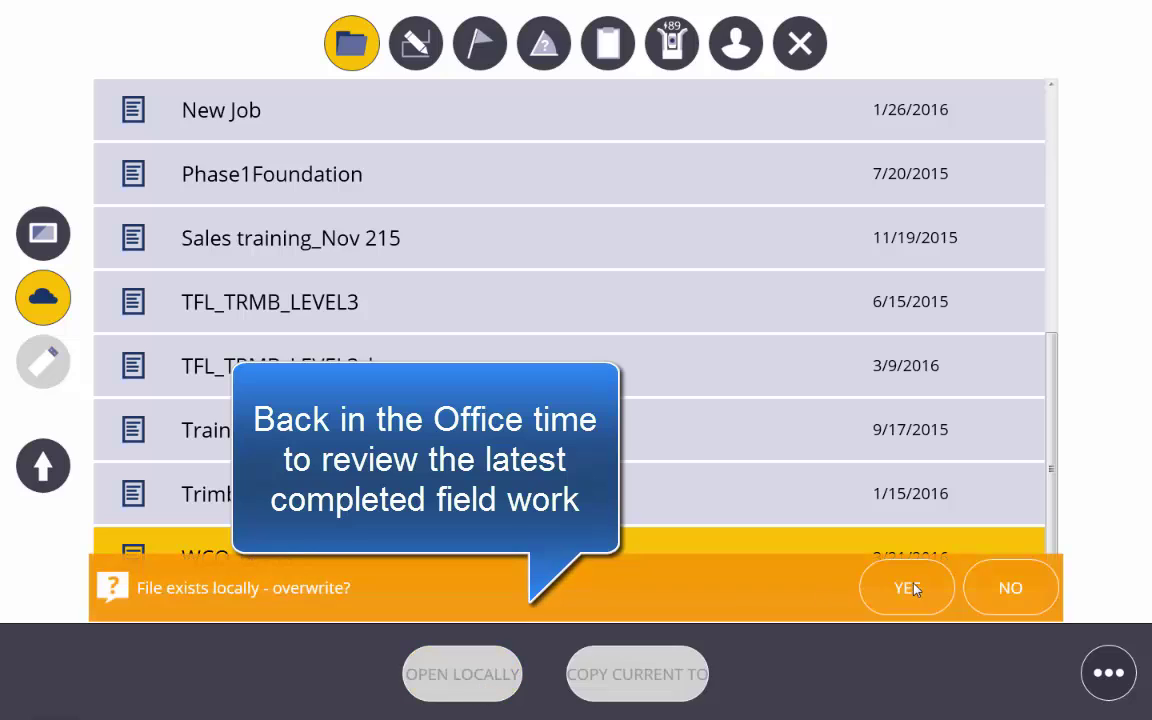
Overwrite the local copy to reopen WCO_GNSS_2 and zoom onto staked points 133–145
{"action": "left_click", "coordinate": [910, 588]}
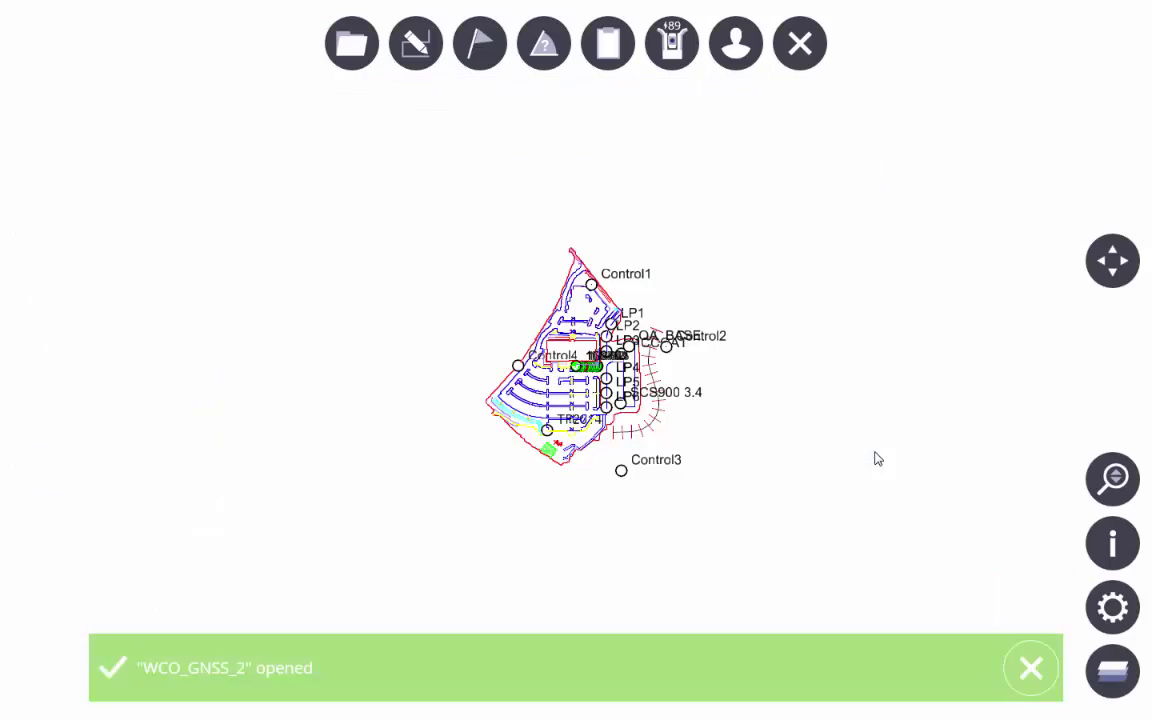
{"action": "scroll", "coordinate": [1075, 401], "scroll_direction": "up", "scroll_amount": 10}
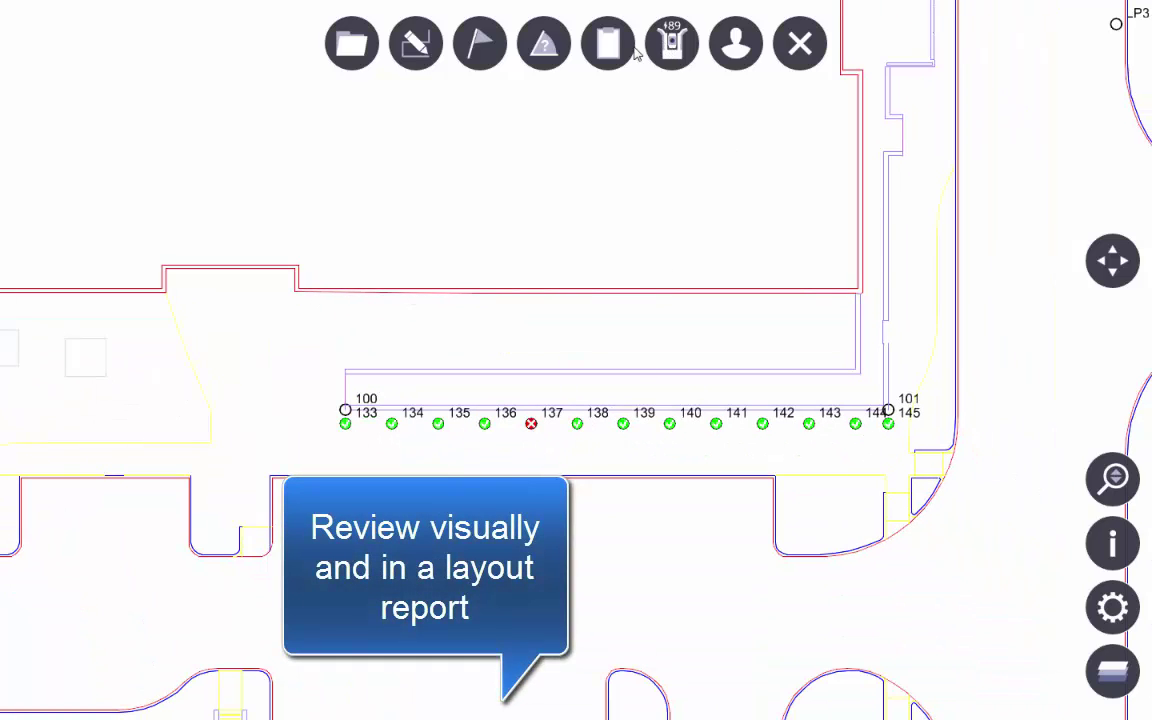
Open the Layout Deviation Report and scroll across its delta columns for points 133–145
{"action": "left_click", "coordinate": [600, 44]}
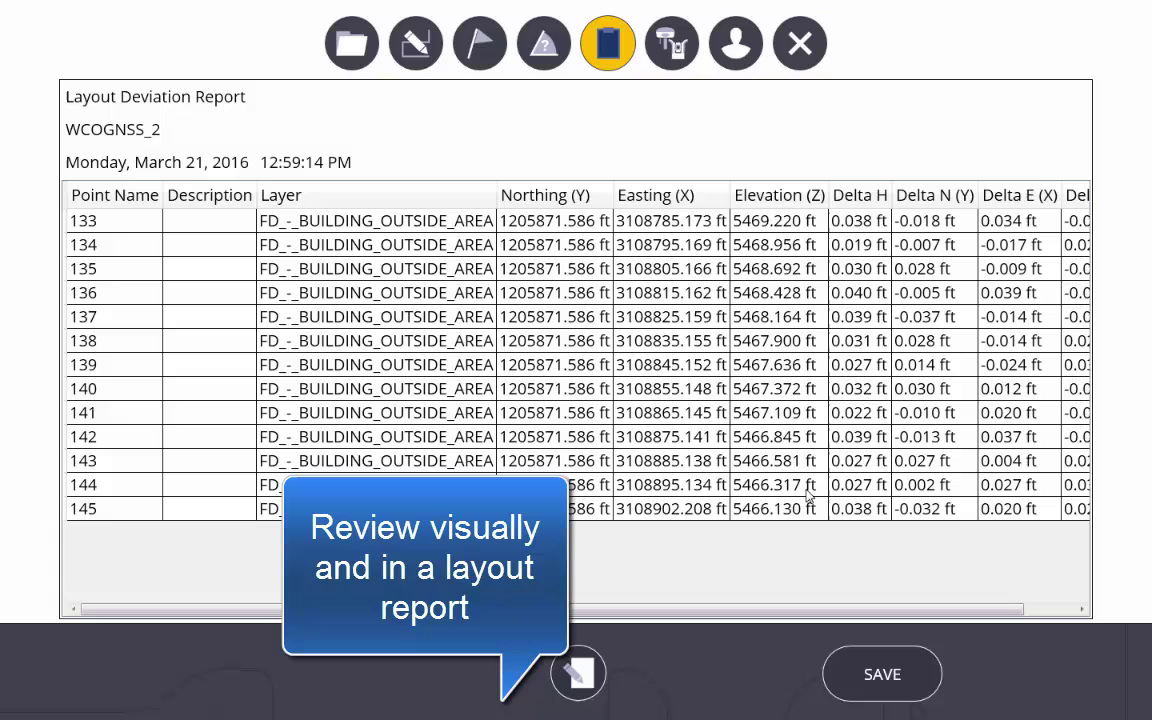
{"action": "left_click_drag", "start_coordinate": [780, 613], "coordinate": [889, 612]}
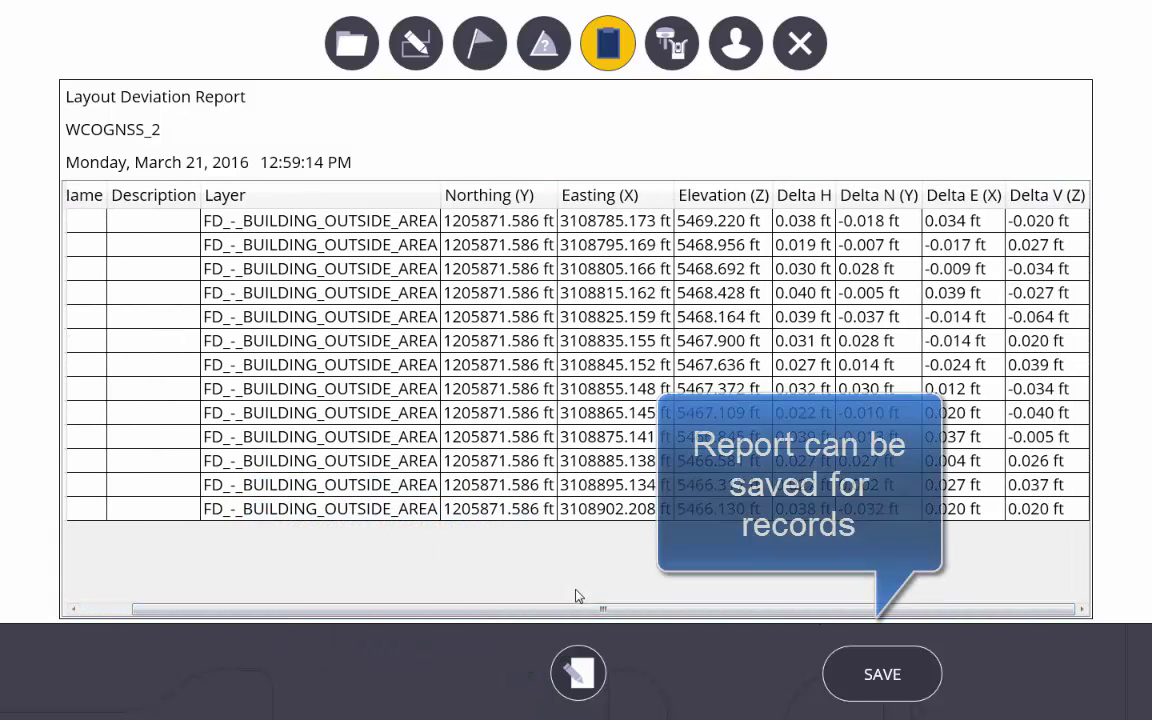
{"action": "left_click_drag", "start_coordinate": [577, 613], "coordinate": [525, 613]}
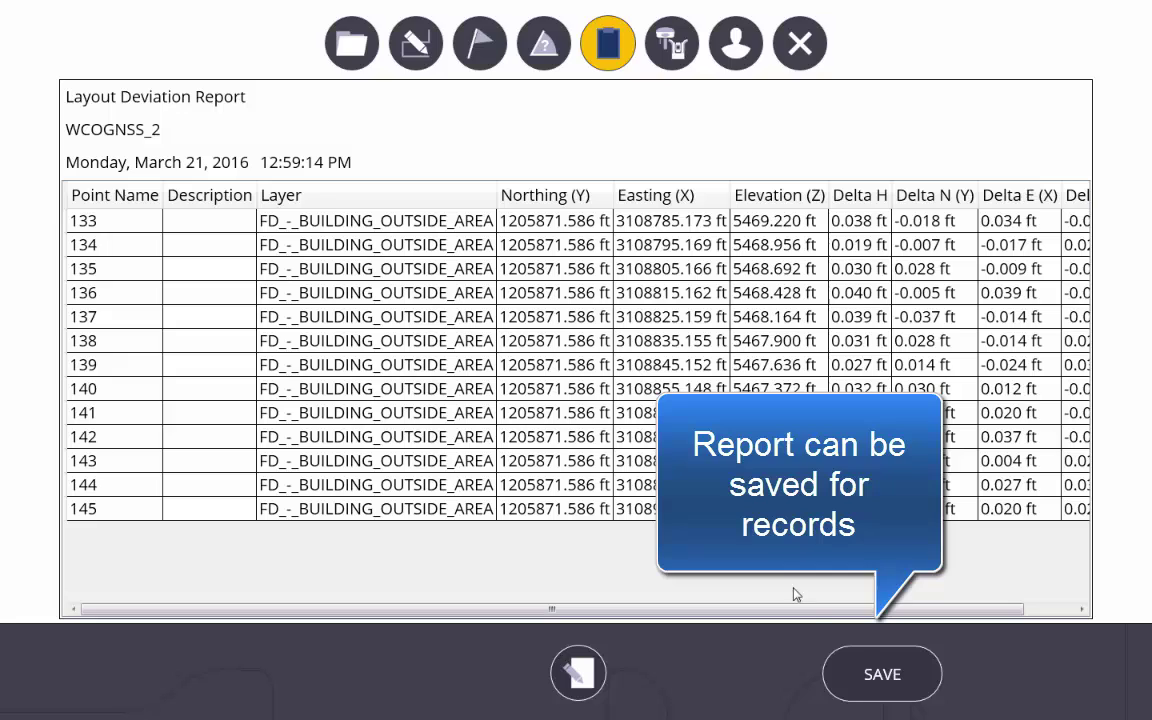